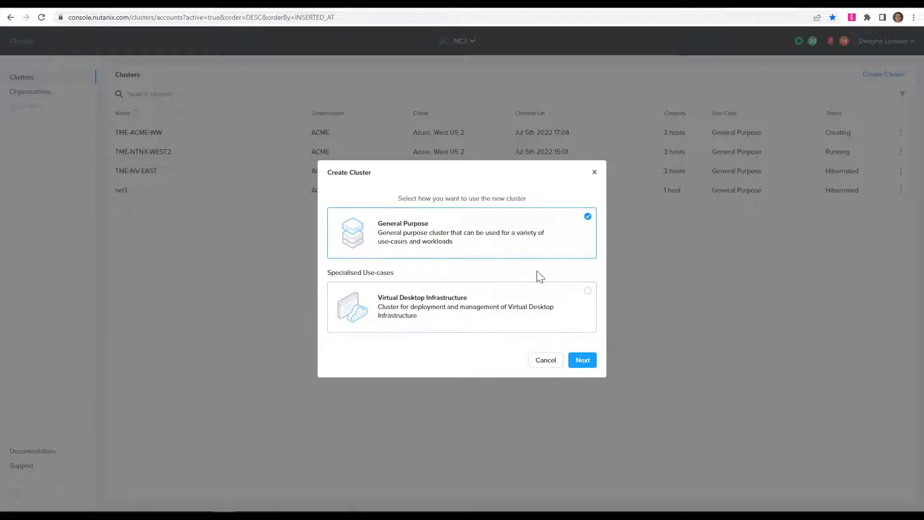
Step: Start a General Purpose cluster in the ACME organization and name it TME-WW-West02-01
click(575, 360)
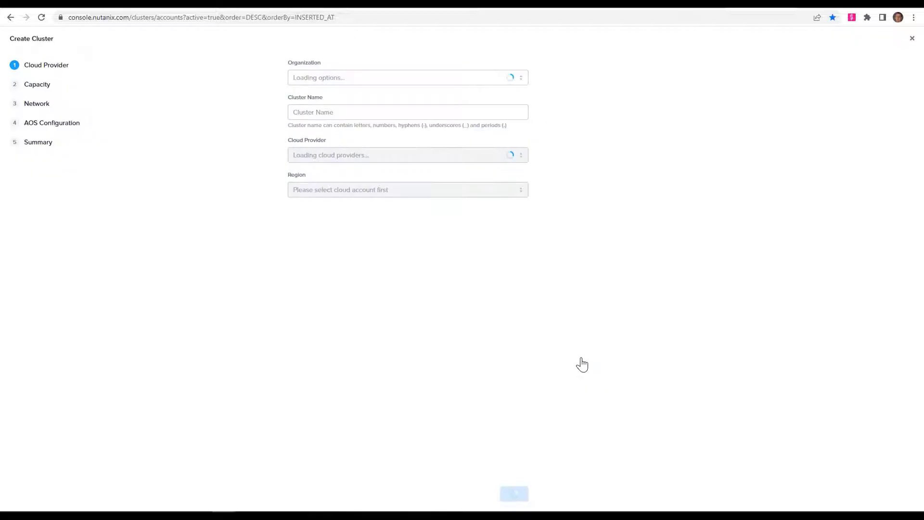
click(317, 79)
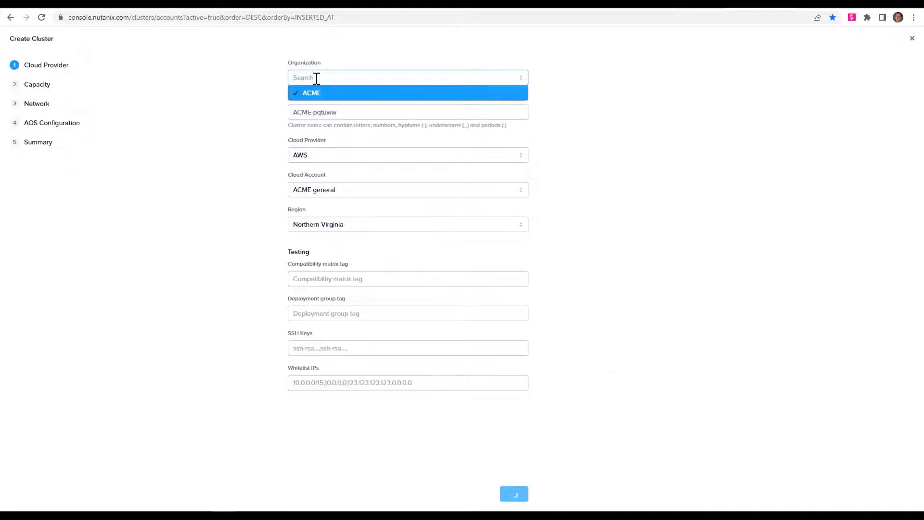
click(313, 91)
drag(342, 112, 229, 107)
text(TME-WW-We)
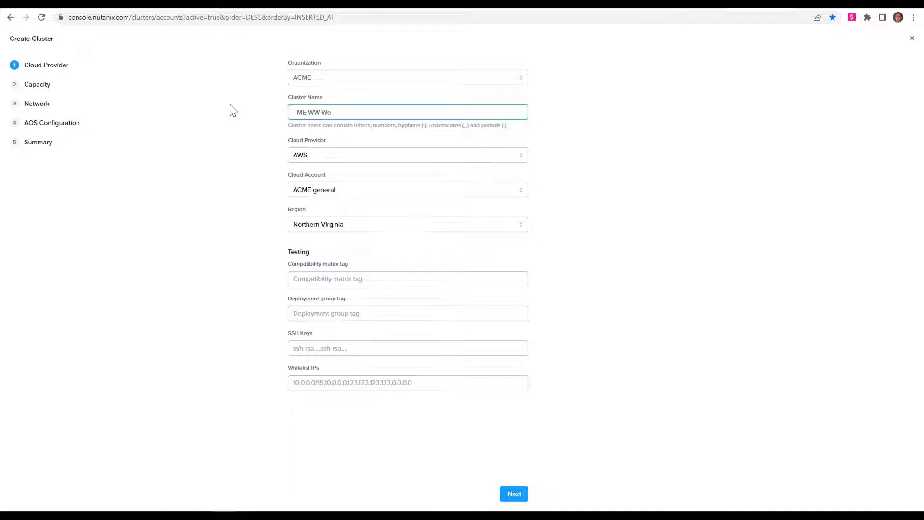
text(st02-01)
Step: Set the cloud provider to Azure with the eng account in region West US 2, and continue to the capacity settings
click(342, 162)
click(341, 185)
click(341, 188)
click(337, 223)
click(334, 227)
click(337, 258)
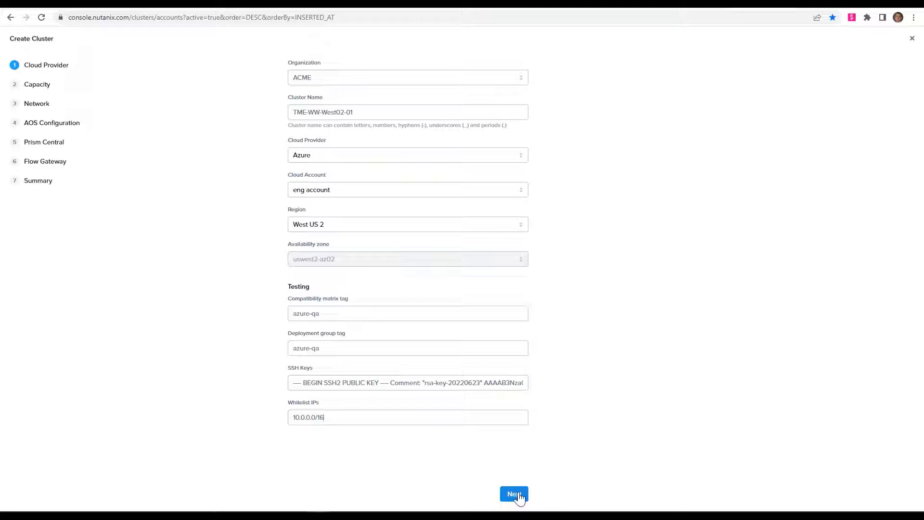
click(517, 495)
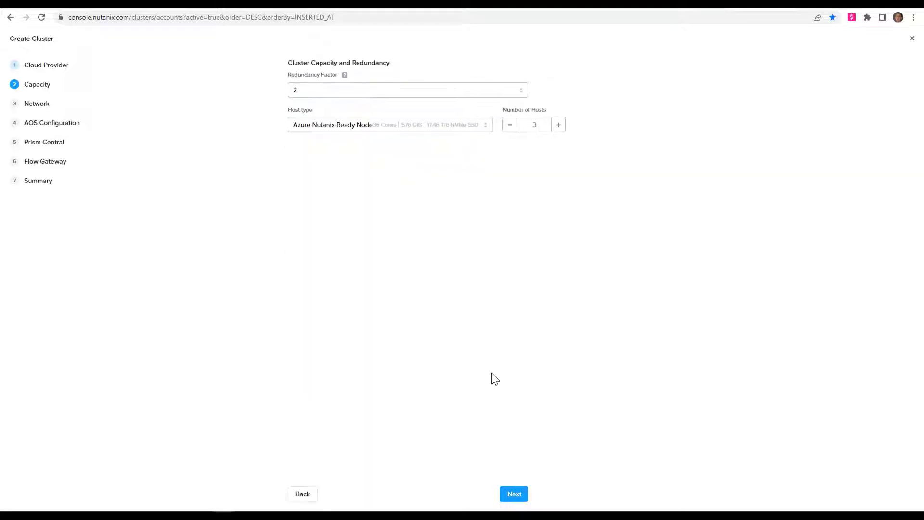
Step: Adjust the number of Azure Nutanix Ready Node hosts and continue to the network settings
click(558, 125)
click(558, 125)
click(558, 124)
click(506, 493)
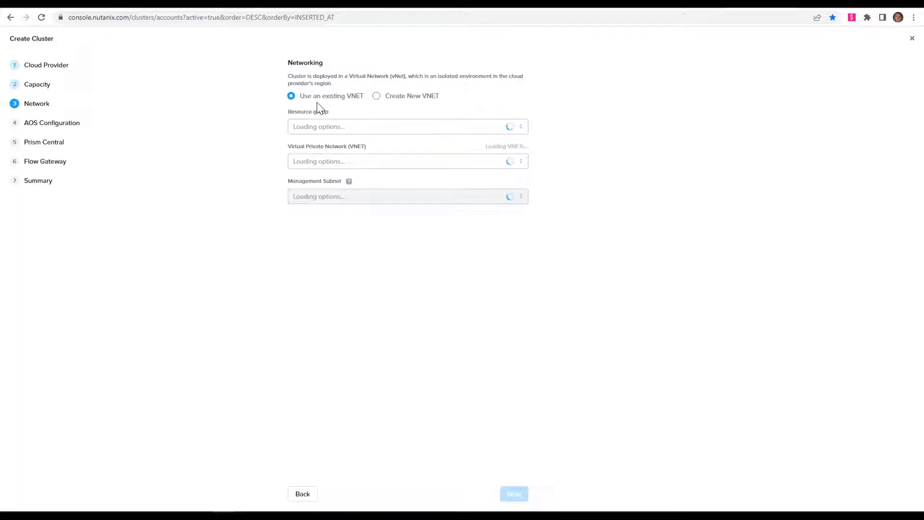
Step: Configure the cluster to create a new VNET in a new resource group named TME-VD, and continue to the AOS settings
click(383, 98)
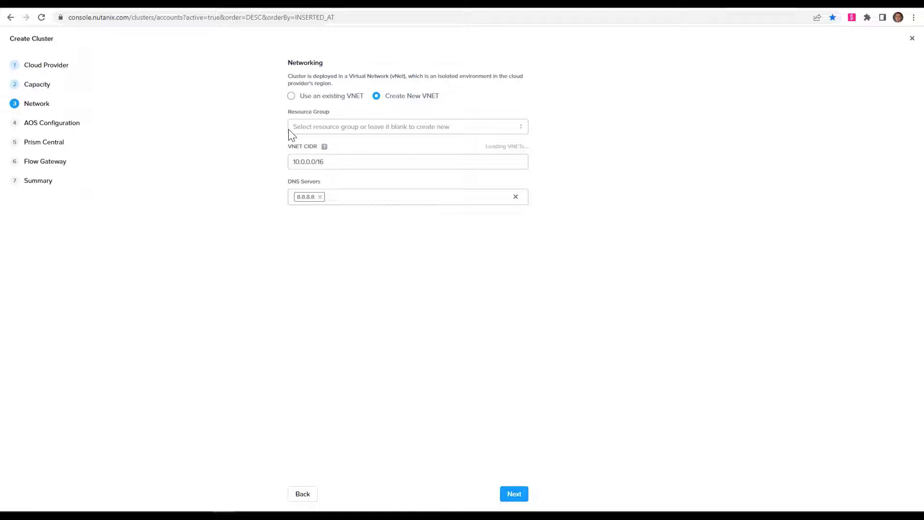
click(331, 129)
click(331, 129)
click(331, 129)
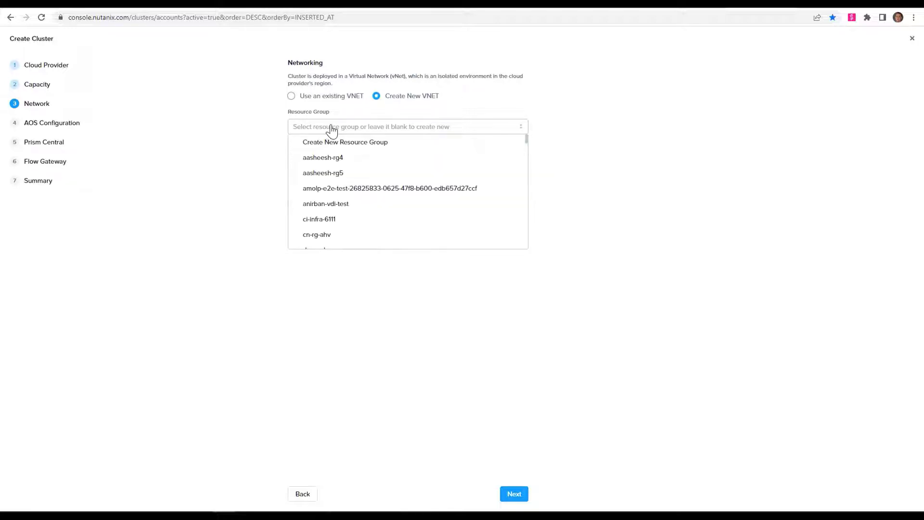
click(334, 140)
click(339, 164)
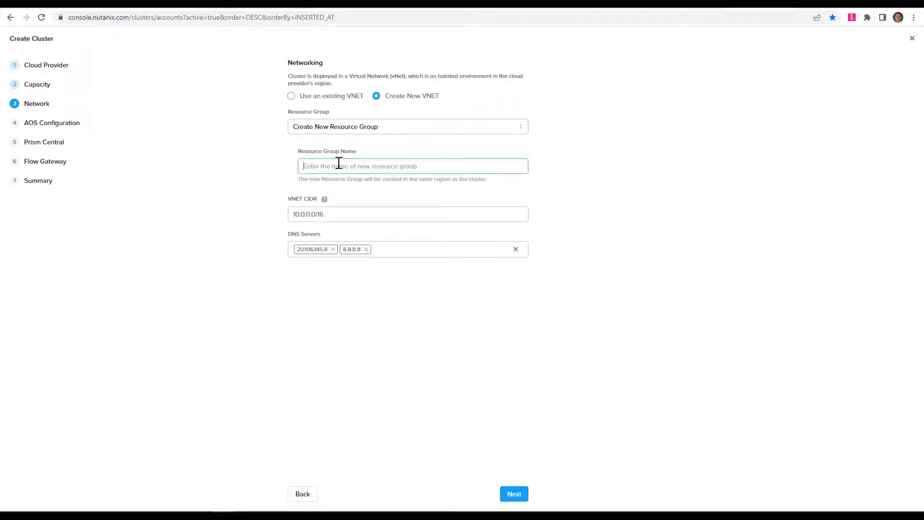
text(TME)
text(-01)
click(519, 494)
Step: Choose AOS version 6.1.1.1 with the Ultimate software tier and continue to the Prism Central settings
click(295, 94)
click(323, 135)
click(338, 127)
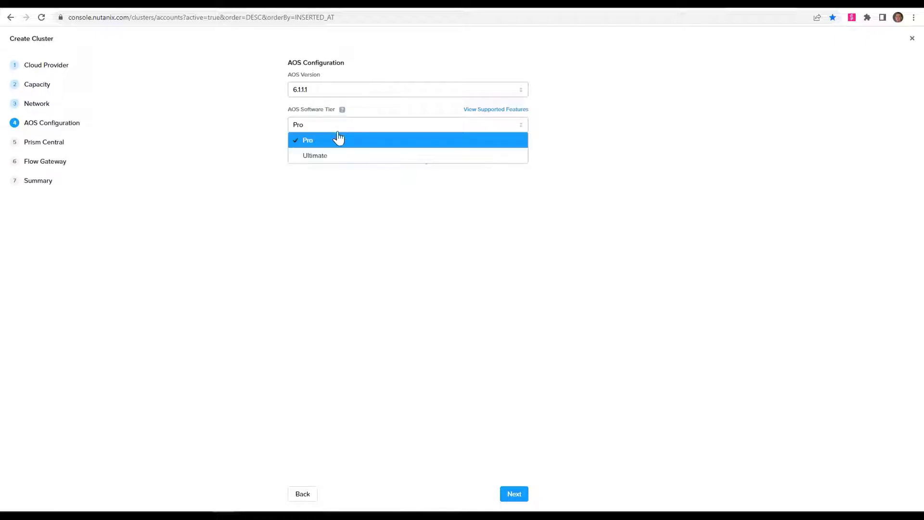
click(337, 158)
click(521, 498)
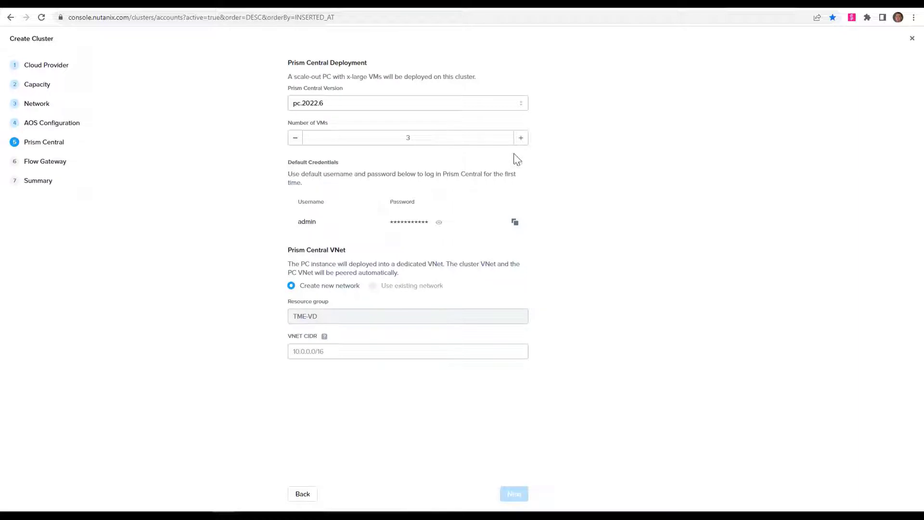
Step: Configure Prism Central with 3 VMs and a new network using VNET CIDR 172.23.0.0/20
click(520, 139)
click(294, 143)
click(334, 350)
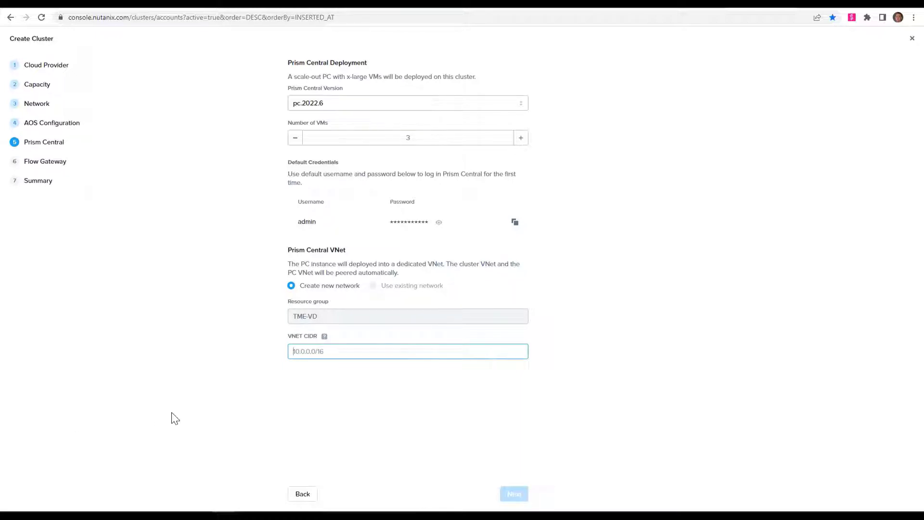
text(172.23.0.)
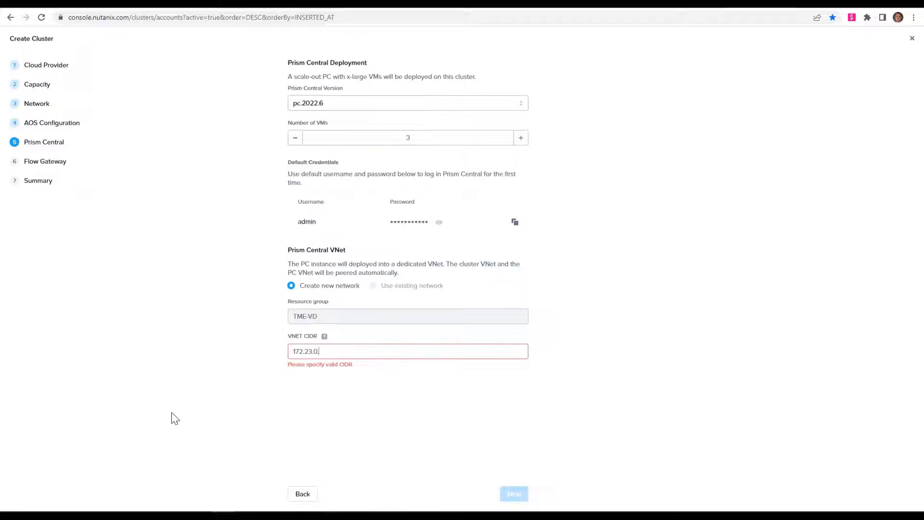
text(0/20)
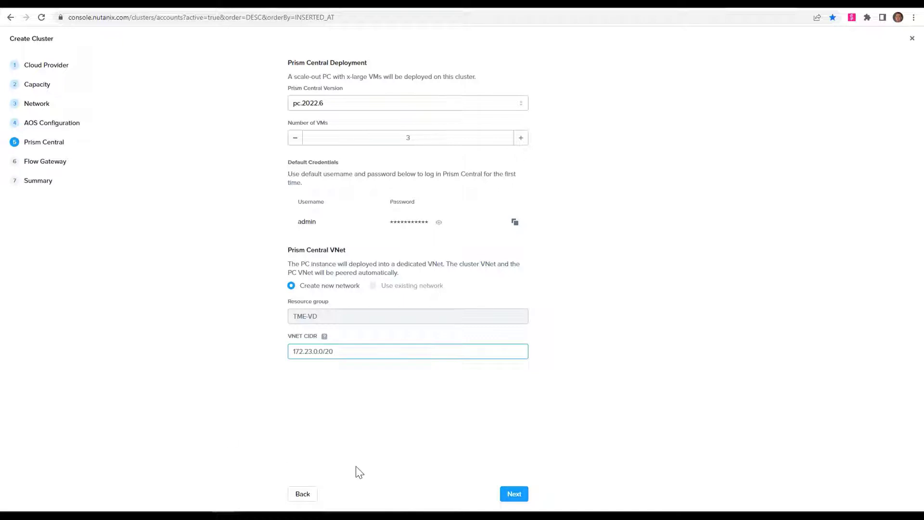
click(509, 500)
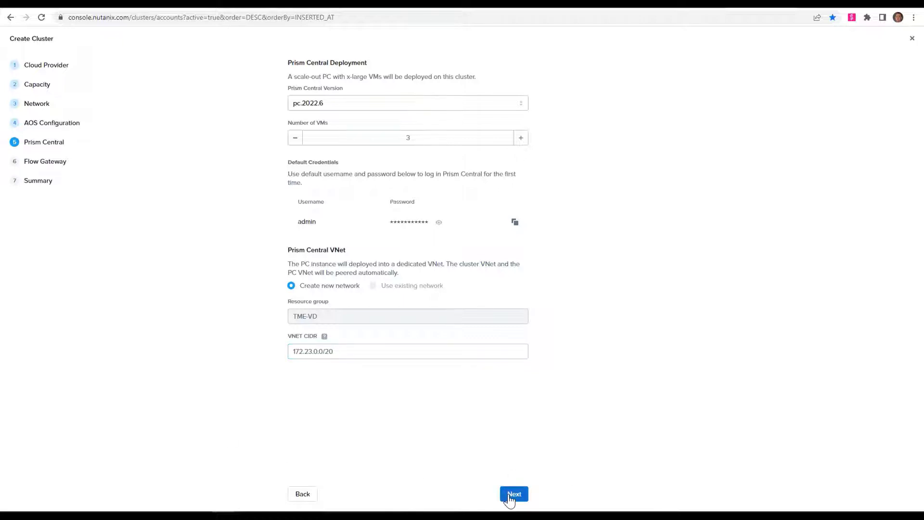
Step: Set the Flow Gateway VM size to Air 8GB with the existing multi-tme-eng SSH key, and submit the cluster for creation
click(291, 154)
click(315, 262)
click(313, 292)
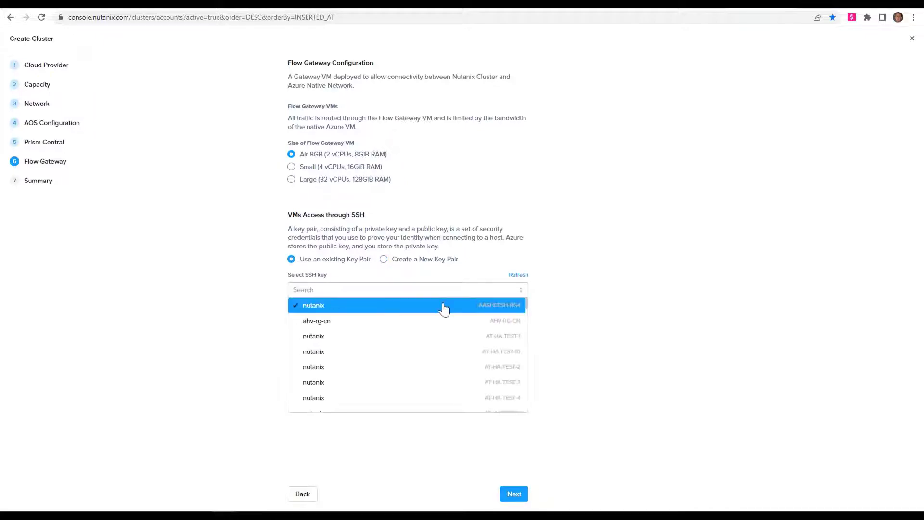
click(475, 321)
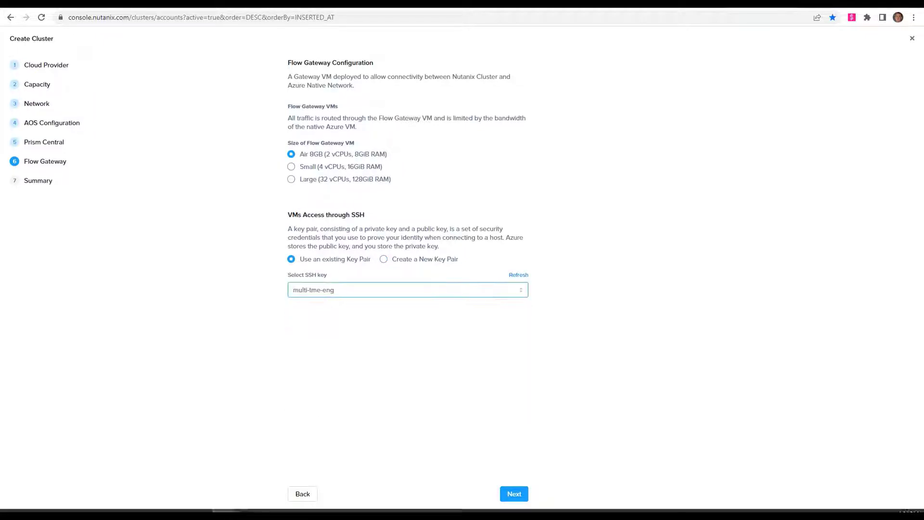
click(513, 494)
click(513, 495)
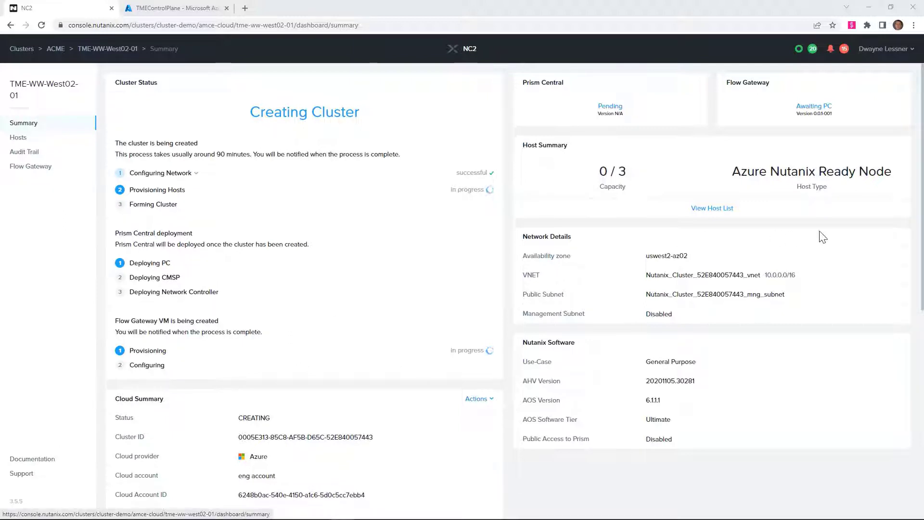
Step: Check the new cluster's host list and its deployment summary
click(716, 210)
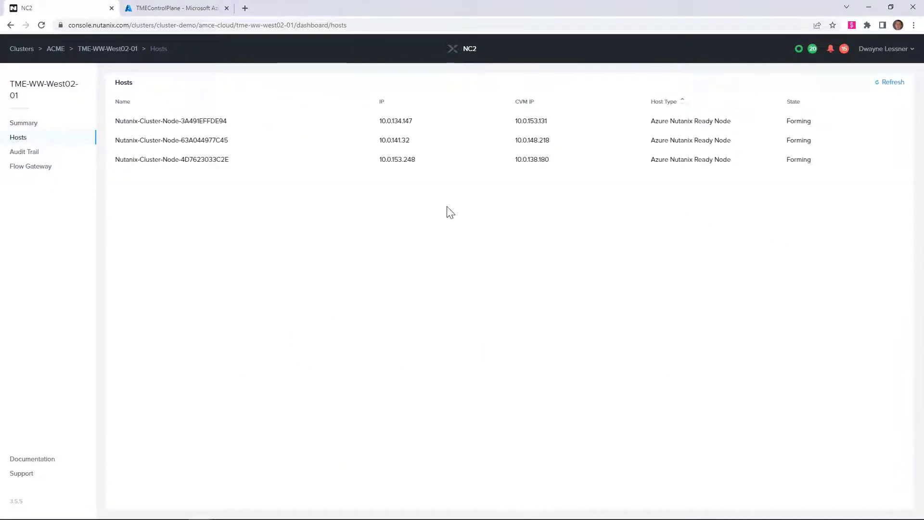
click(30, 123)
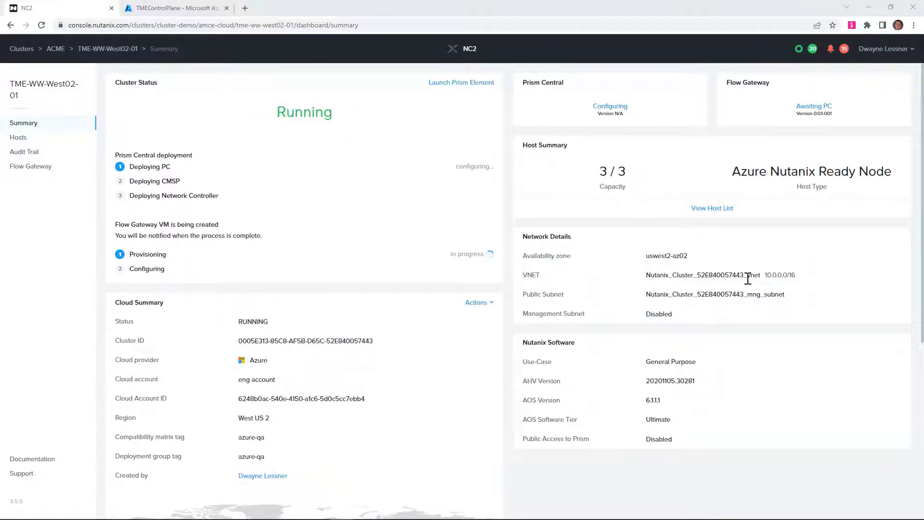
click(718, 208)
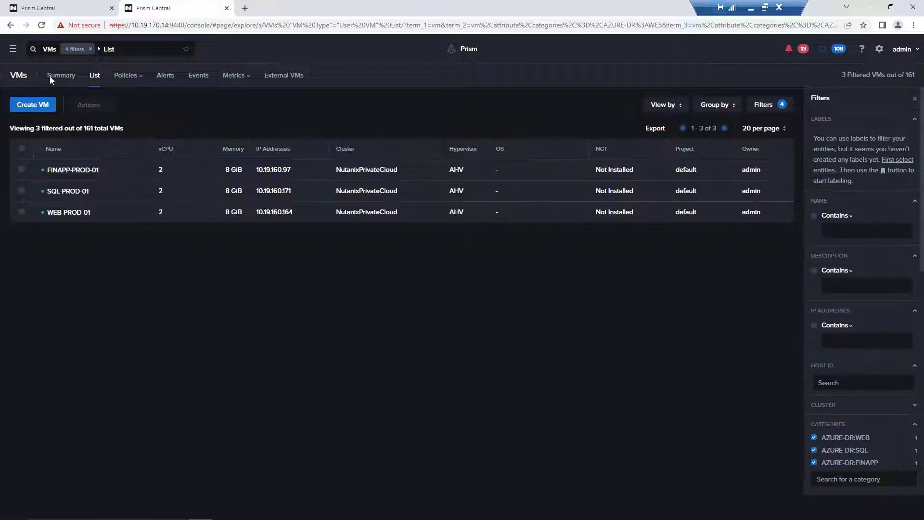
Step: Open the AZURE-PROD protection policy in Prism Central for updating
click(12, 50)
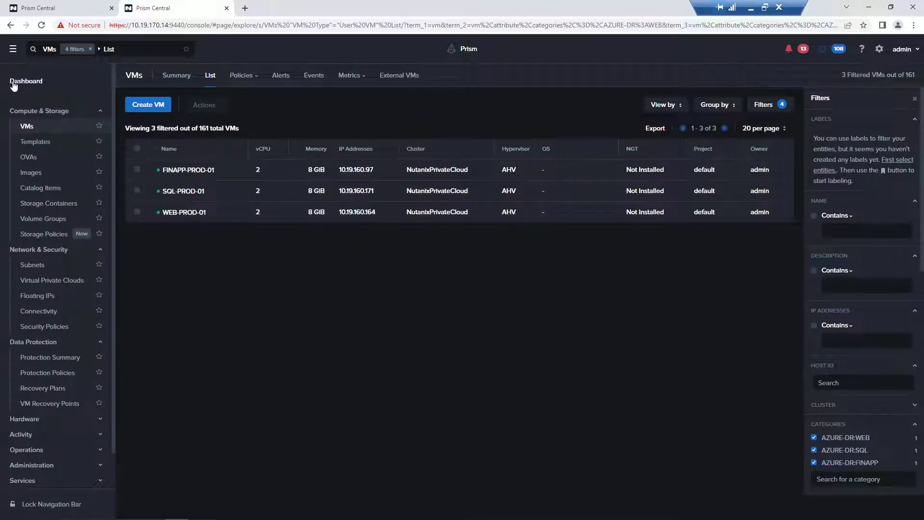
click(53, 373)
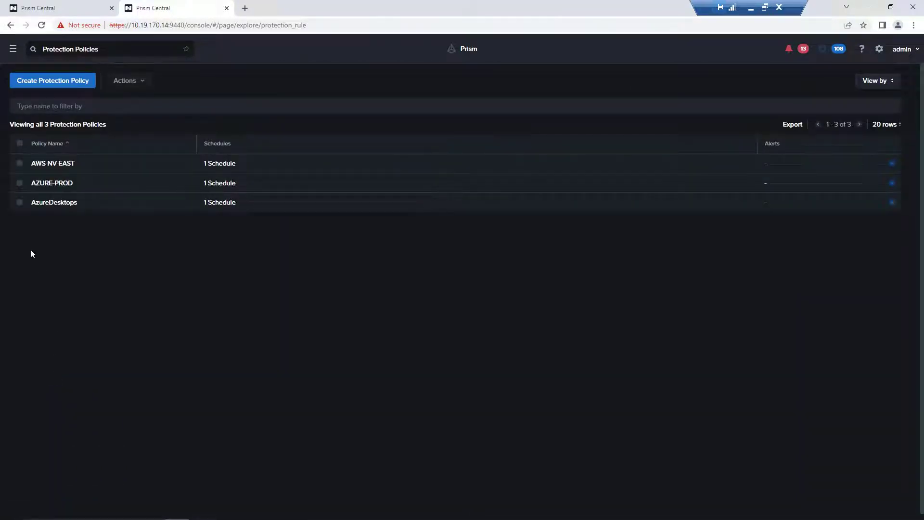
click(20, 183)
click(138, 82)
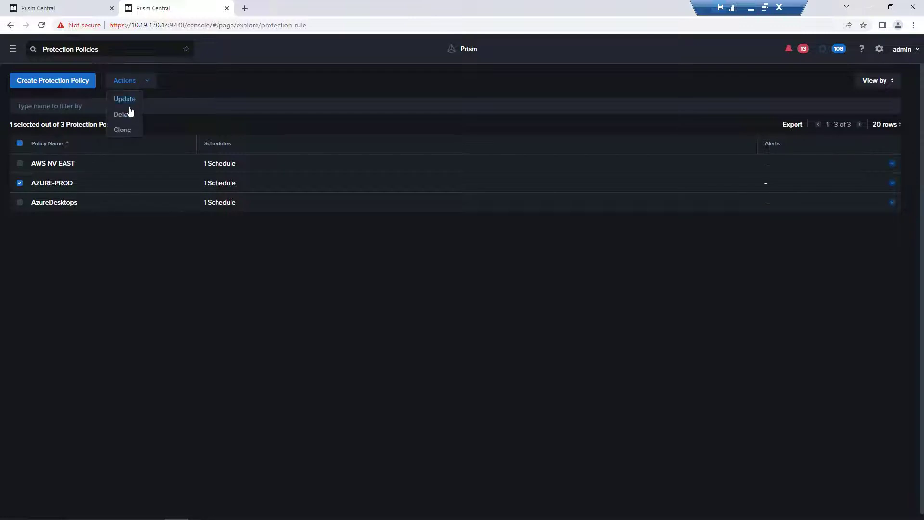
click(125, 101)
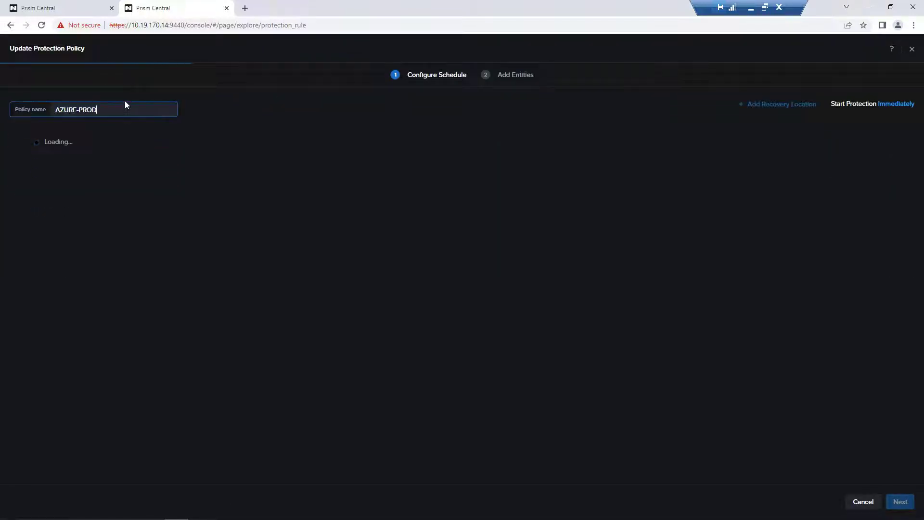
Step: Examine the AZURE-PROD policy's snapshot schedule, retention and protected categories, and leave the policy without saving
mouse_move(108, 172)
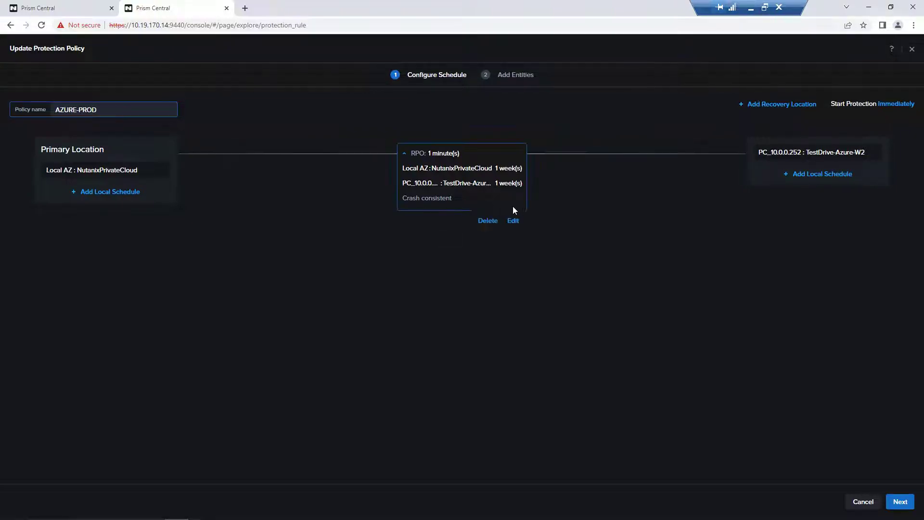
click(514, 221)
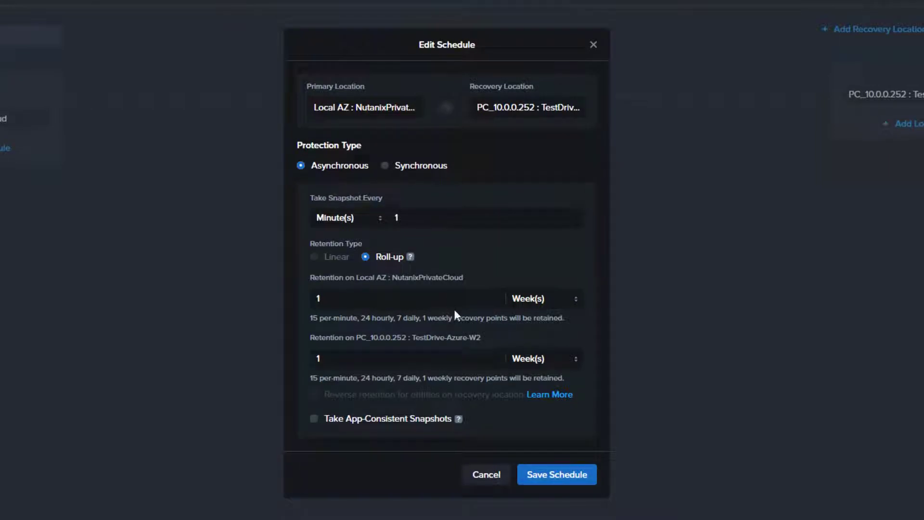
drag(310, 317, 580, 320)
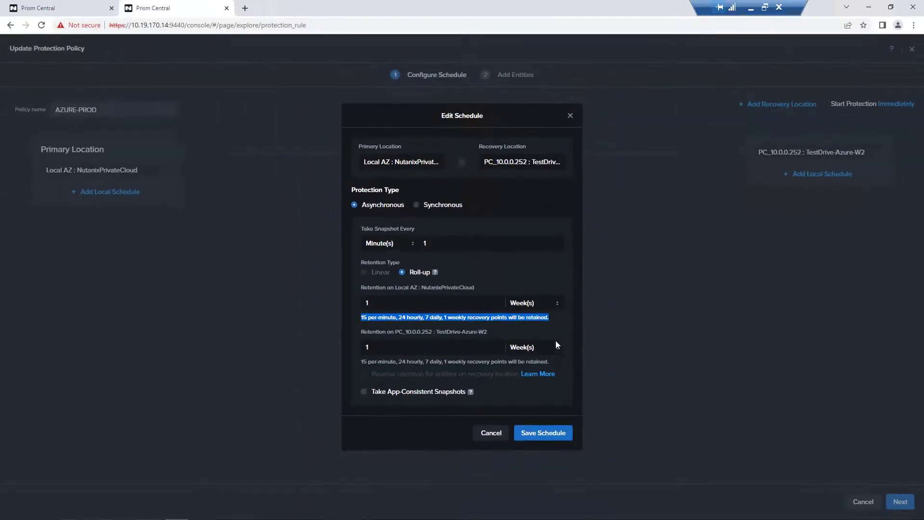
click(492, 433)
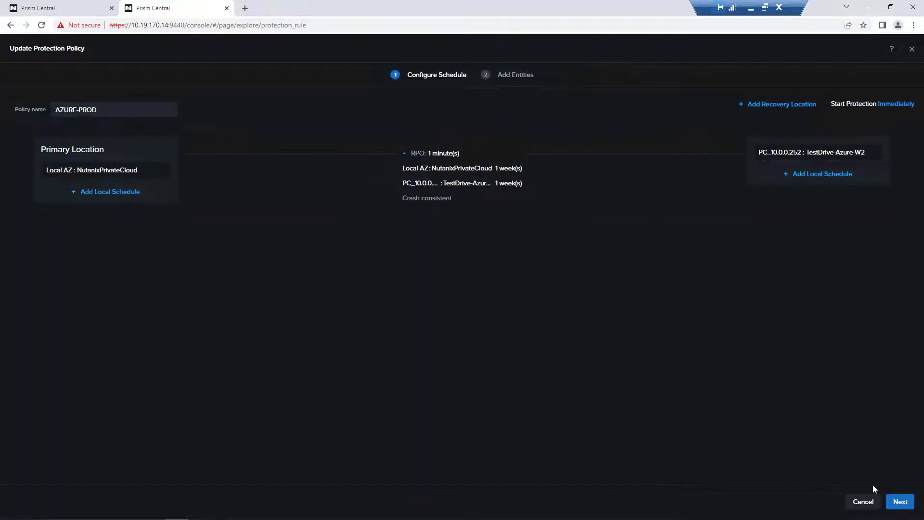
click(899, 501)
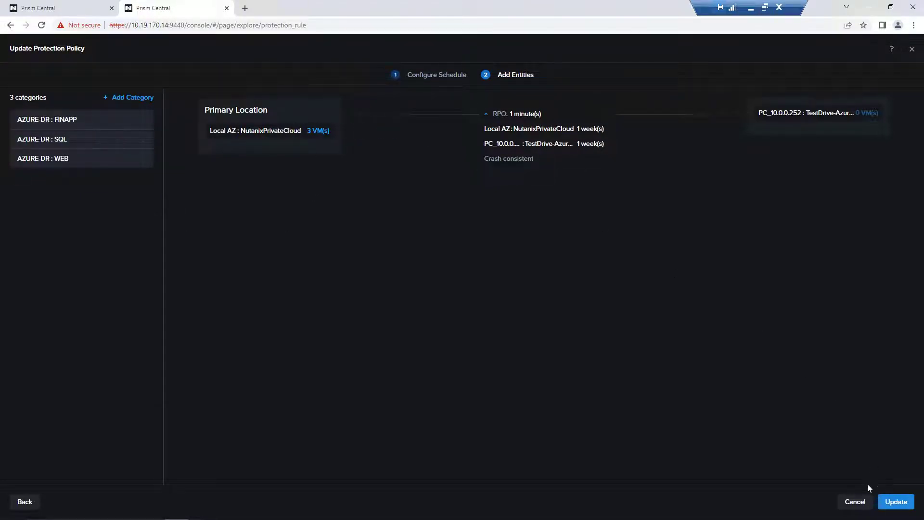
click(859, 503)
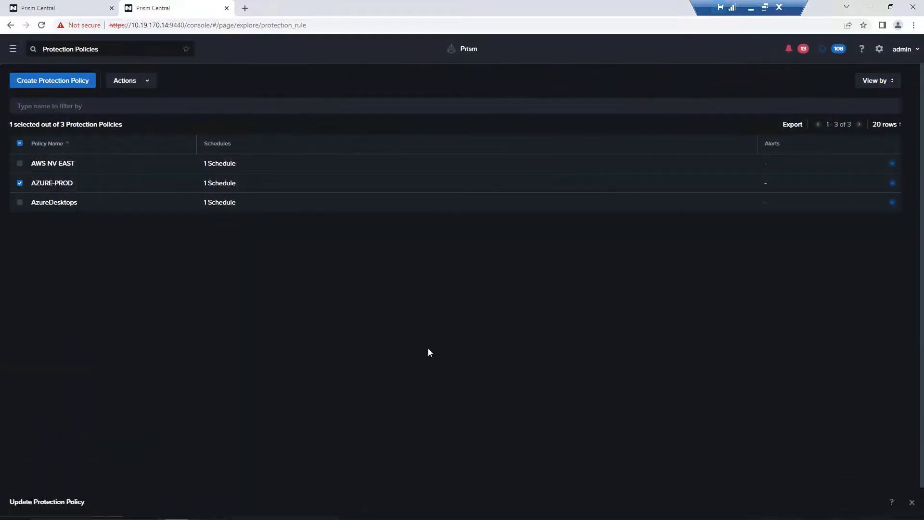
Step: Open the AZURE-RECOVER-MIGRATE-W2 recovery plan for updating
click(13, 48)
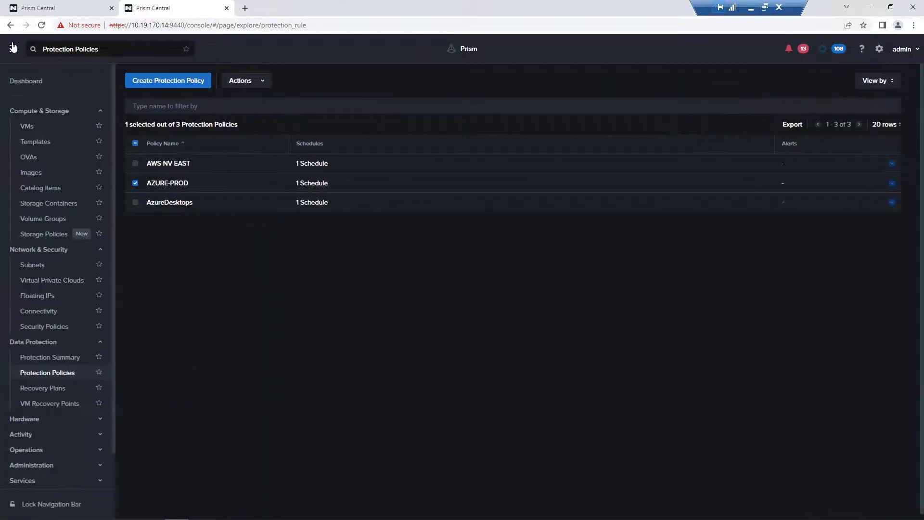
click(41, 389)
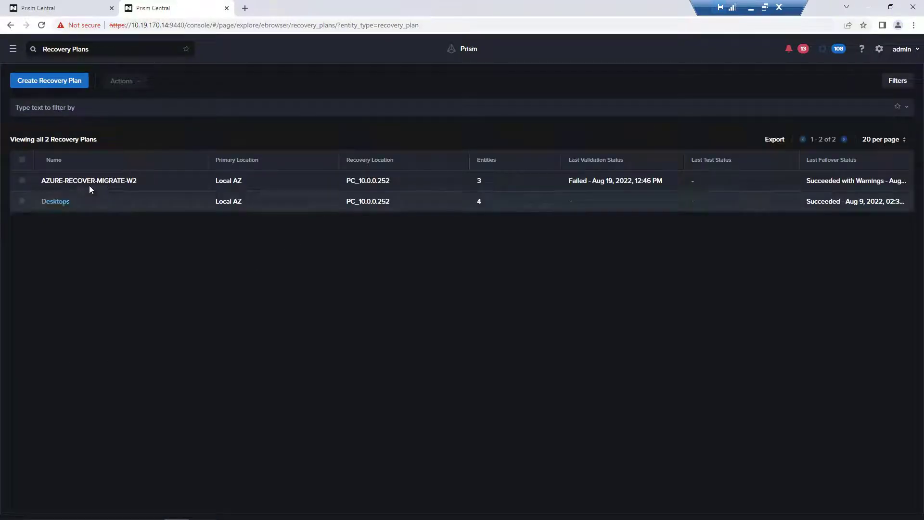
click(22, 180)
click(127, 83)
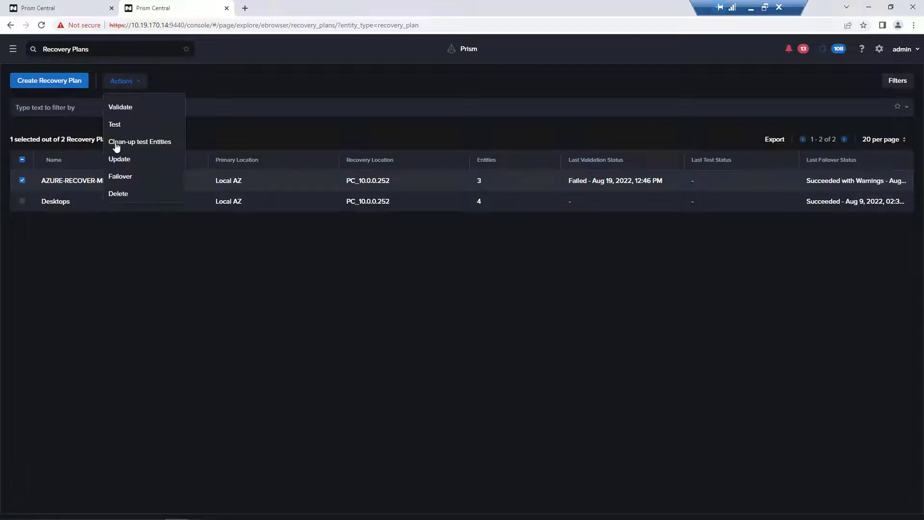
click(116, 160)
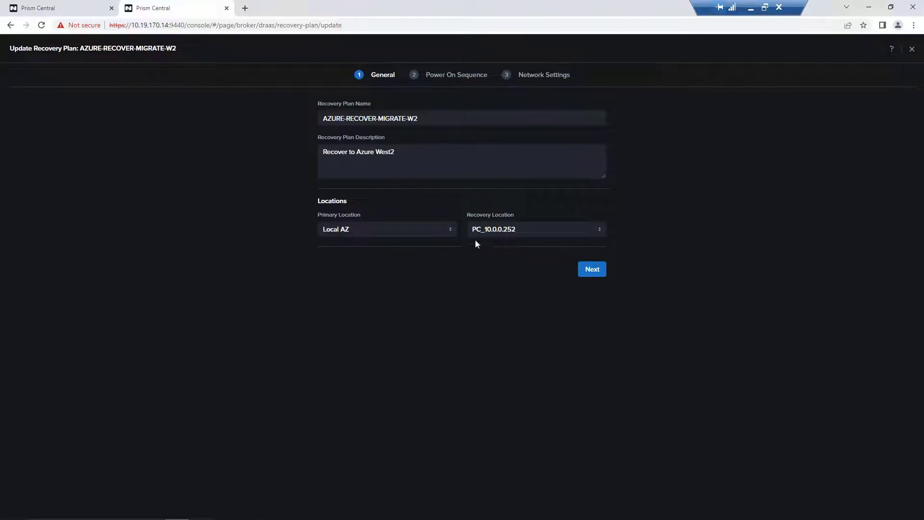
Step: Examine the recovery plan's power-on stages, including the delay option after stage 1 and stage 3's WEB-PROD-01 actions, without changing them
click(586, 274)
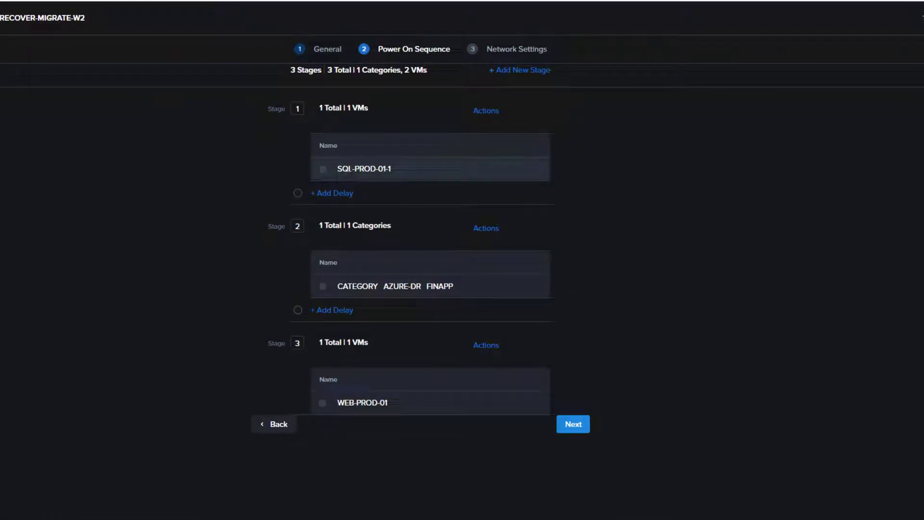
click(326, 195)
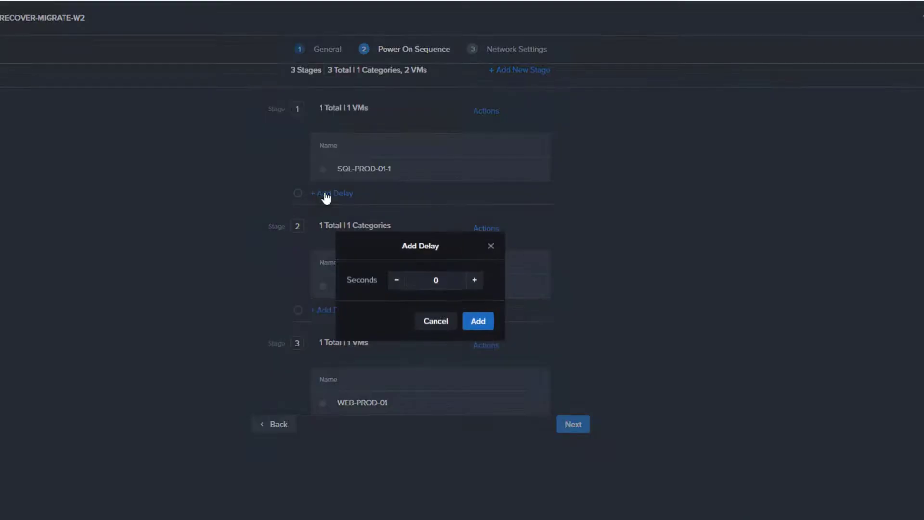
click(436, 321)
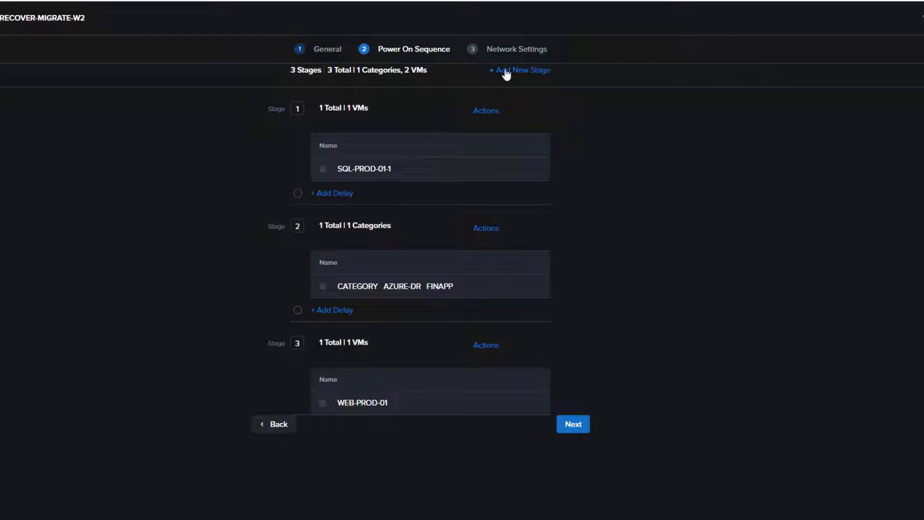
click(323, 403)
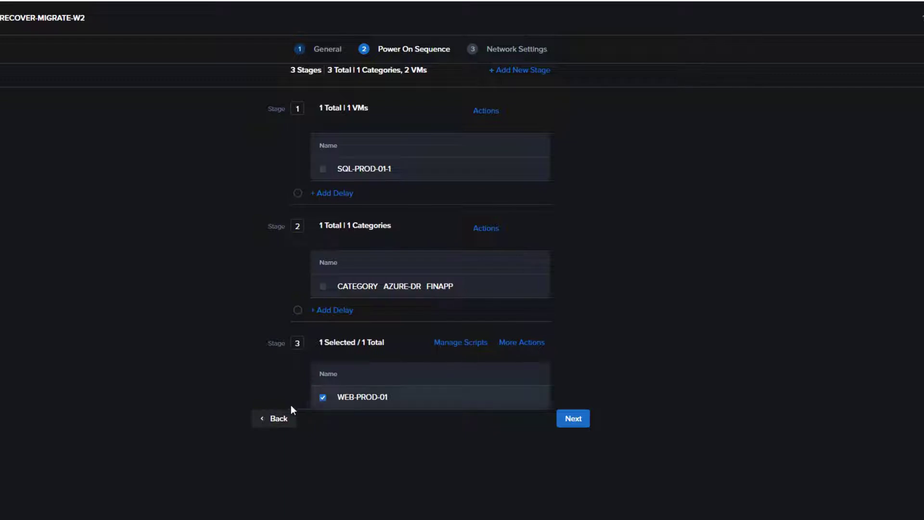
click(323, 403)
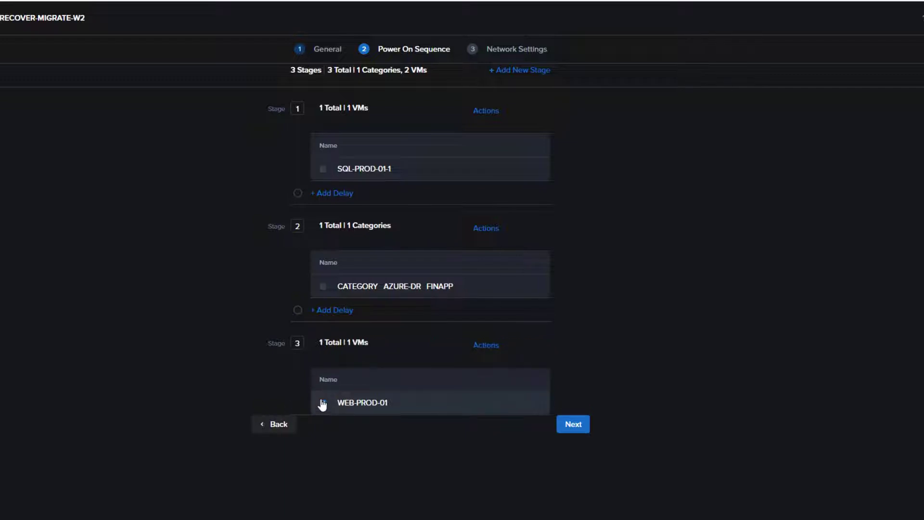
Step: Review the recovery plan's network mapping and advanced custom IP options, and save the plan
click(584, 426)
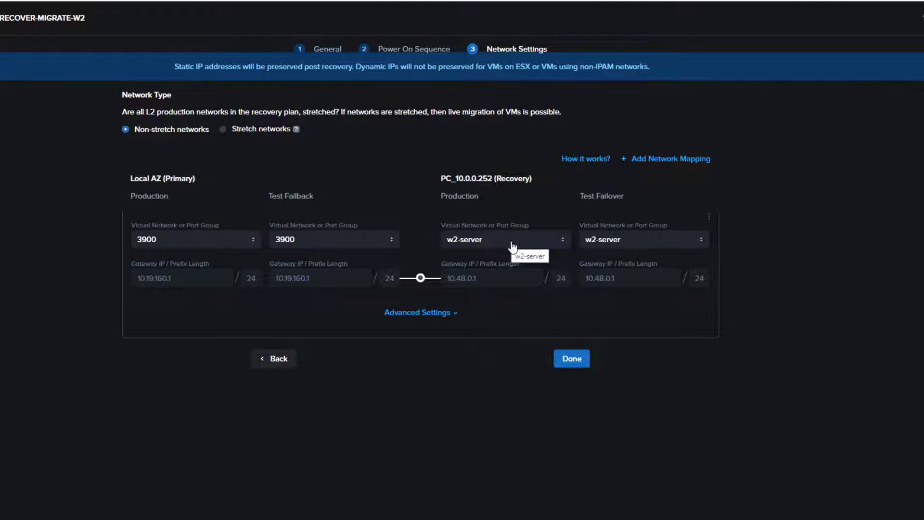
click(447, 313)
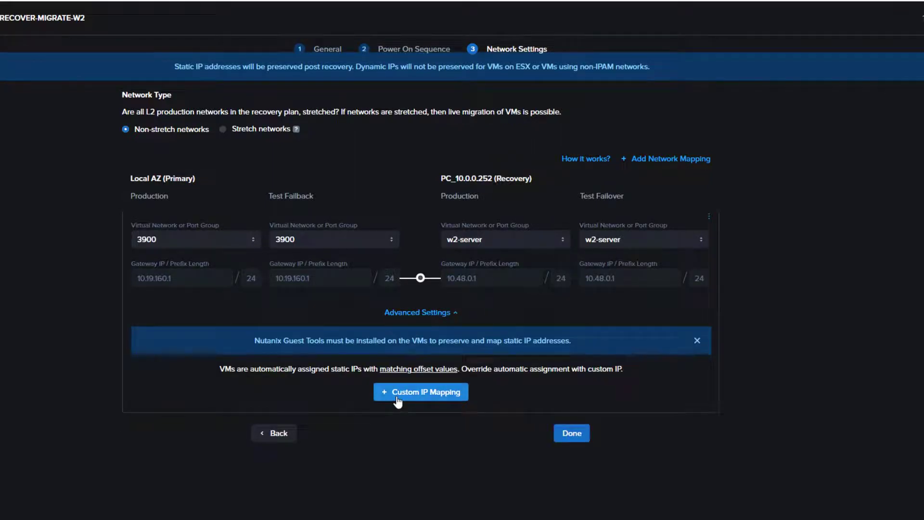
click(697, 341)
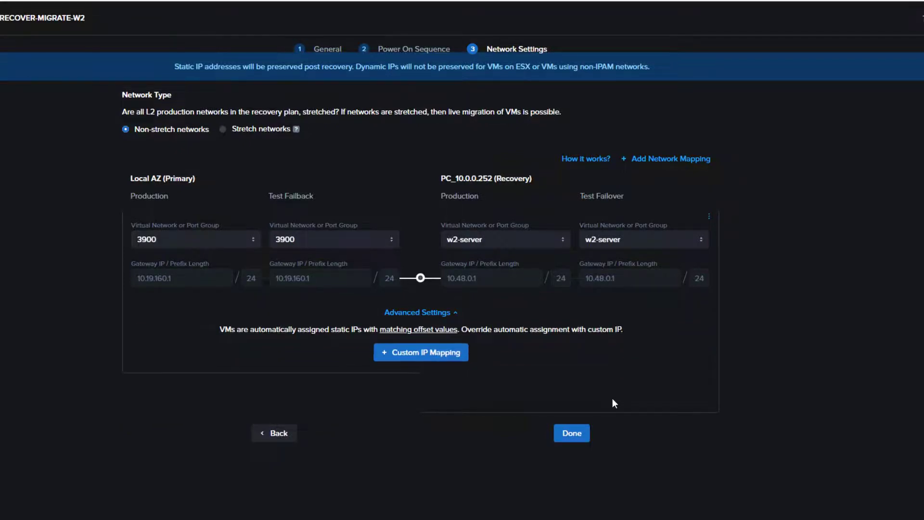
click(586, 417)
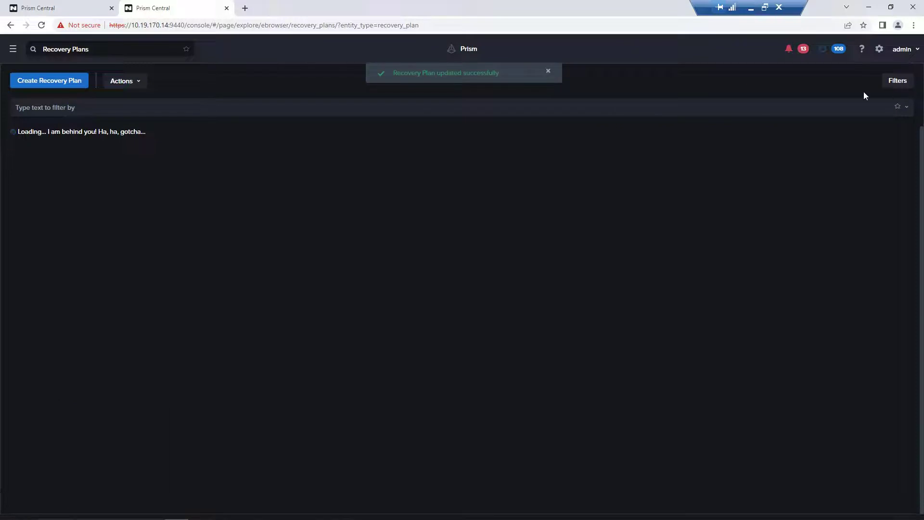
Step: Switch to the Azure Prism Central at 10.0.0.252 and open the failover options for the AZURE-RECOVER-MIGRATE-W2 recovery plan
click(61, 8)
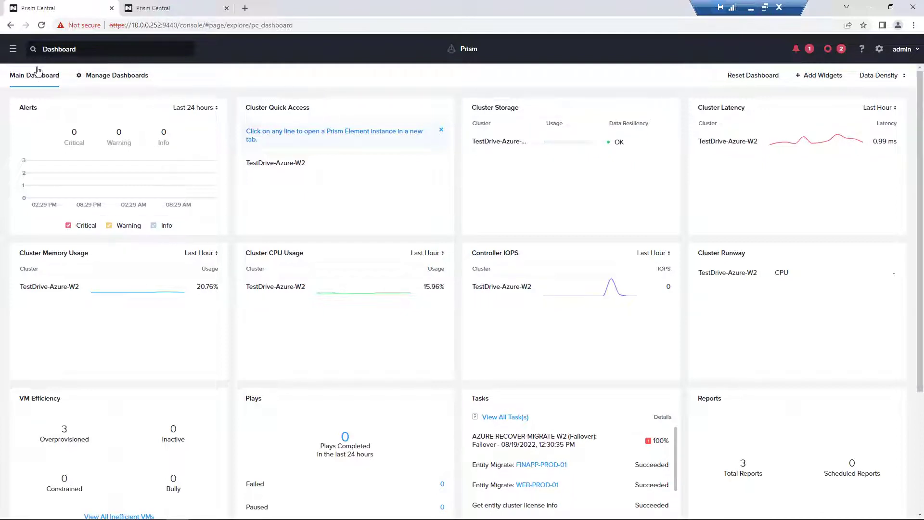
click(12, 53)
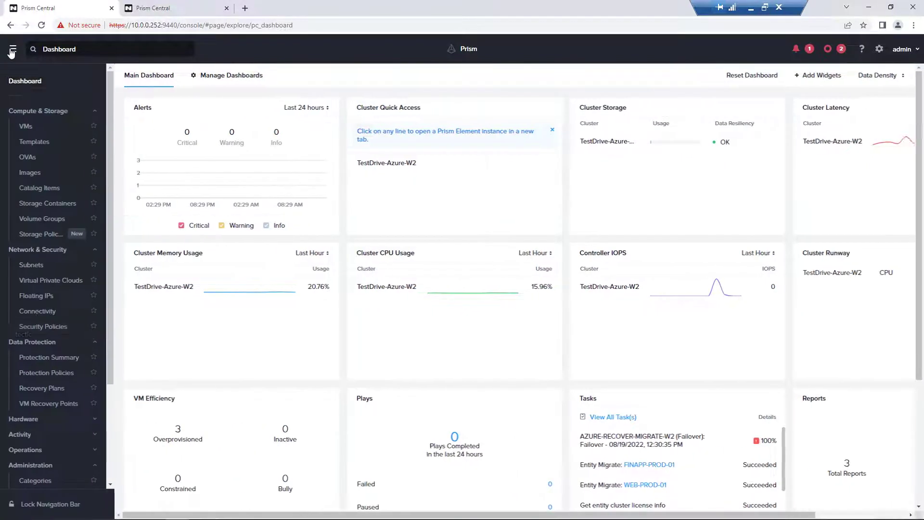
click(36, 393)
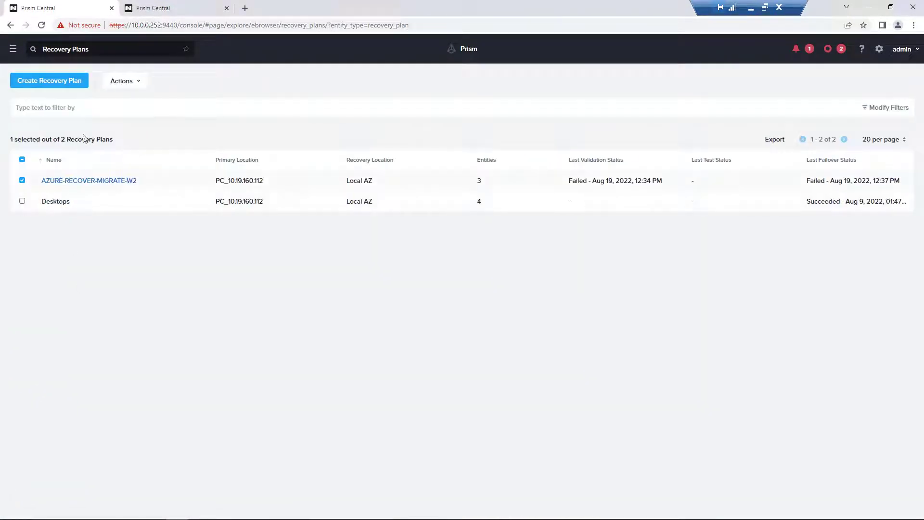
click(131, 83)
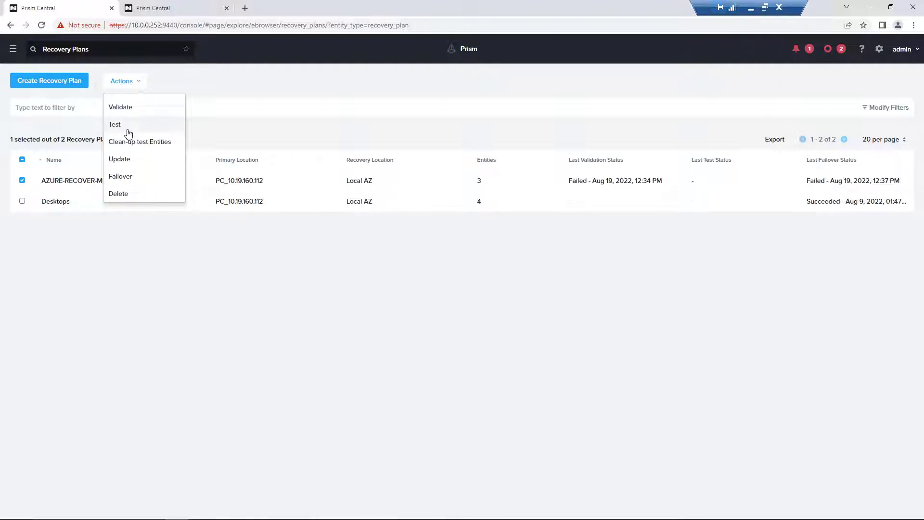
click(129, 179)
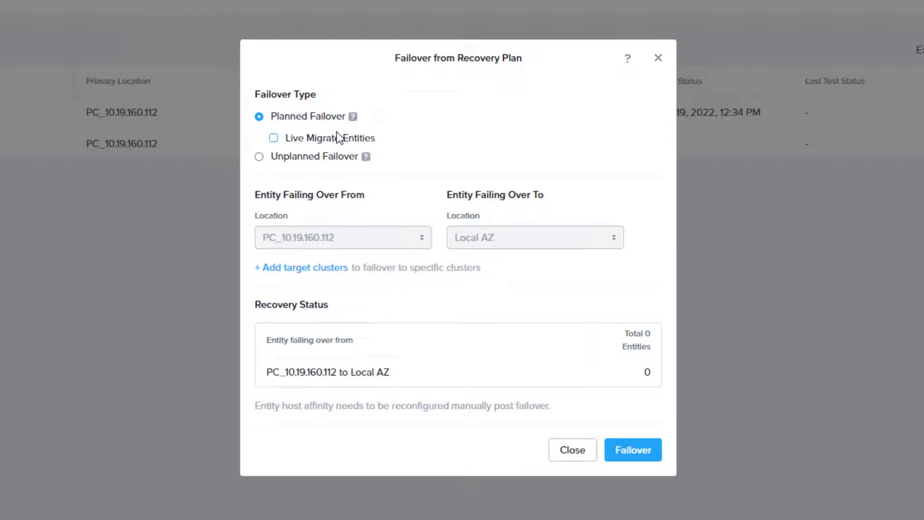
Step: Inspect the unplanned failover options, return to Planned Failover, and start it with the confirmation word "Failover"
click(258, 157)
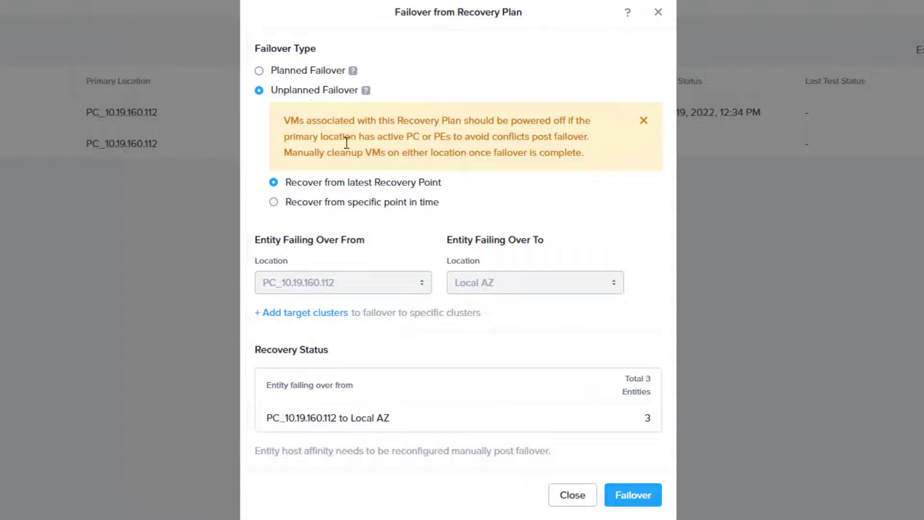
click(259, 71)
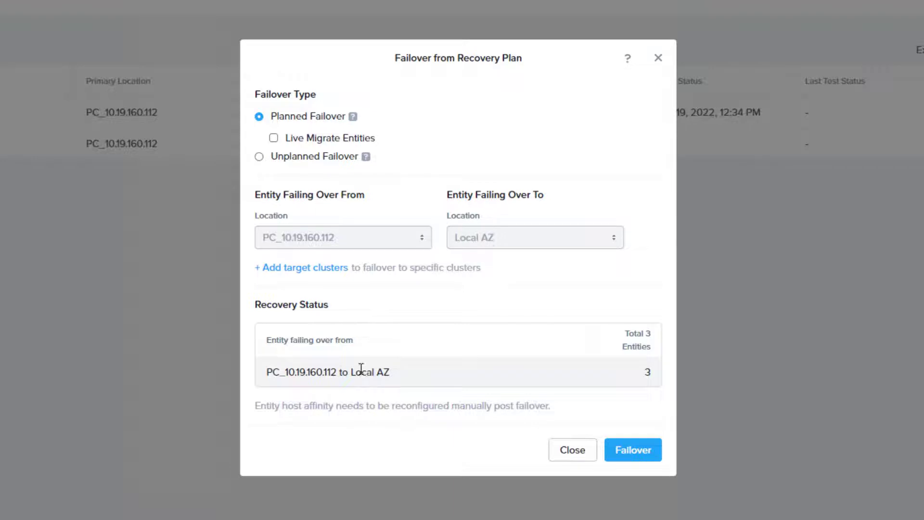
click(635, 455)
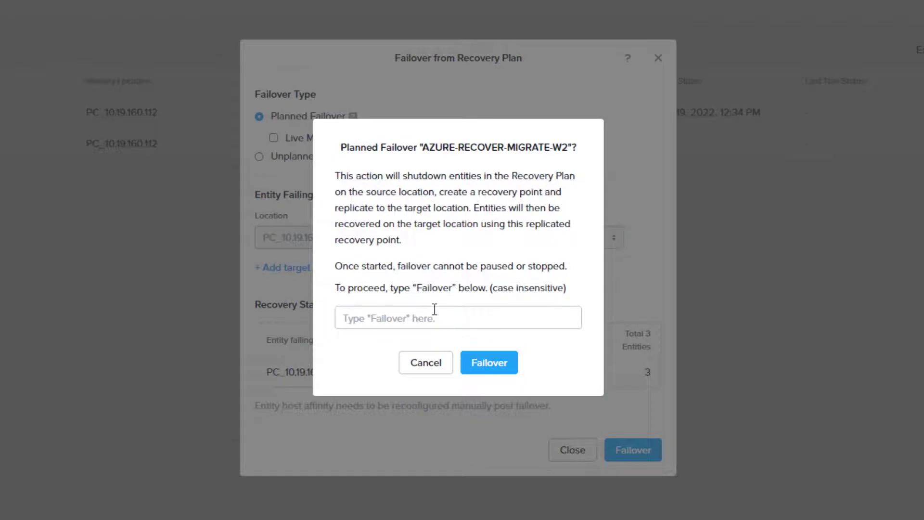
click(435, 310)
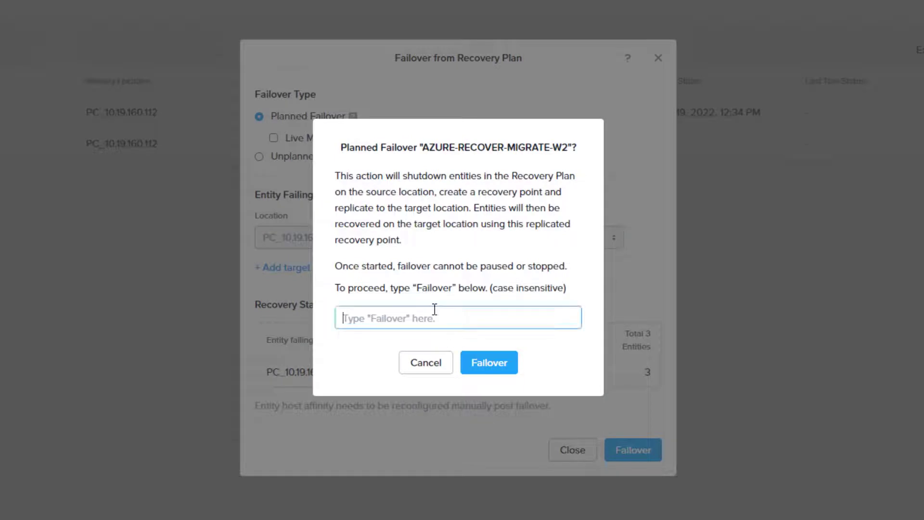
text(Fa)
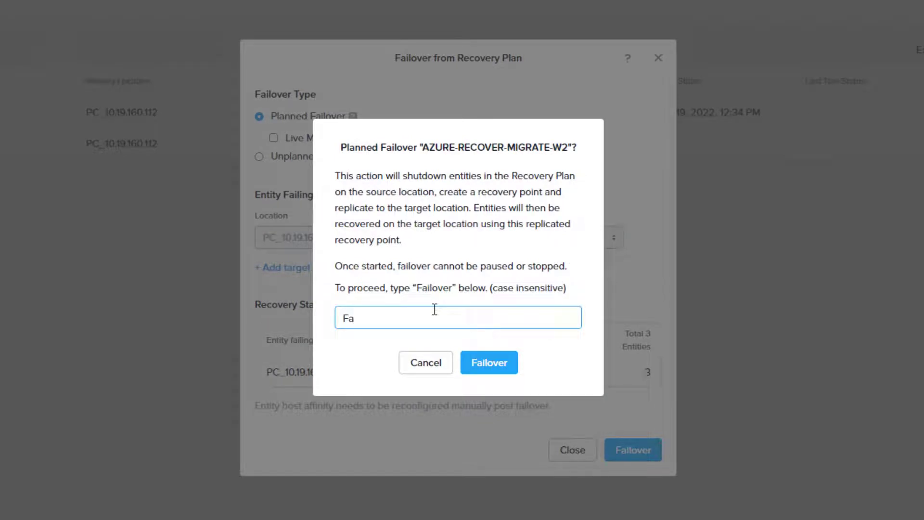
text(ilovr)
key(BackSpace)
text(er)
click(487, 364)
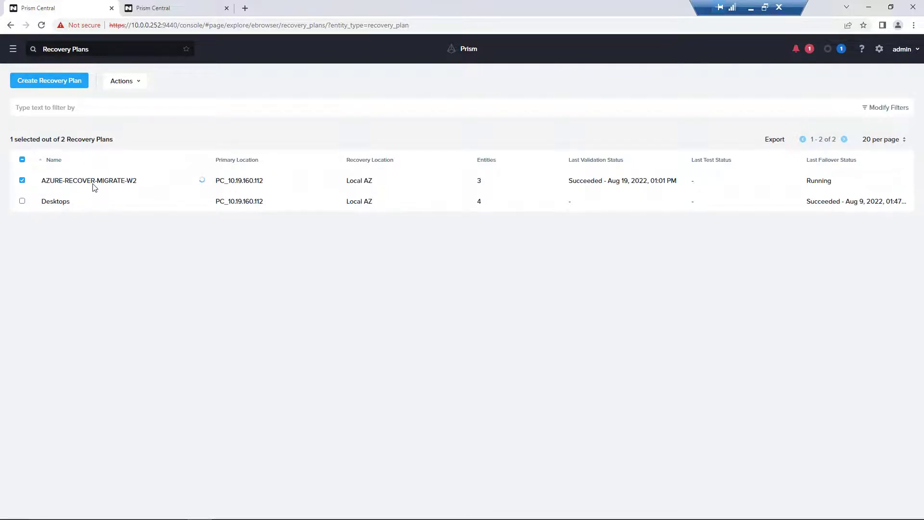
Step: Monitor the failover task progress in the details of the AZURE-RECOVER-MIGRATE-W2 recovery plan
click(115, 180)
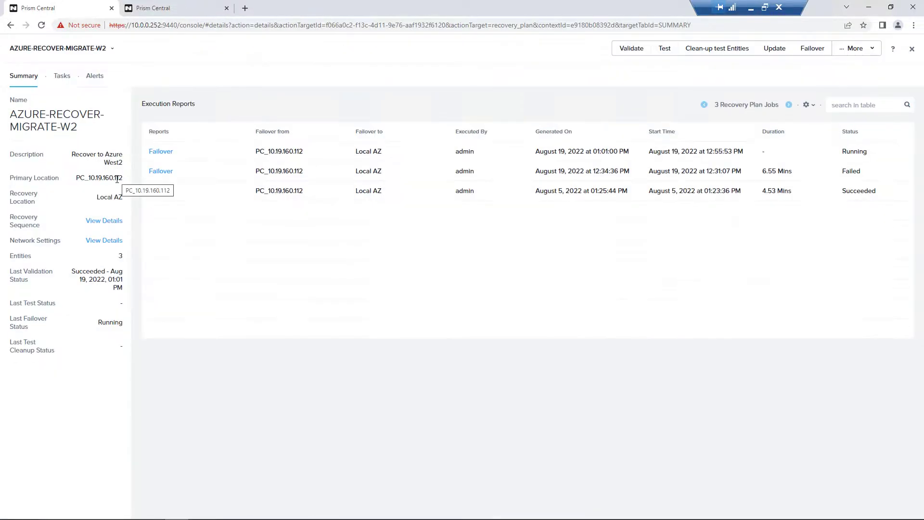
click(161, 152)
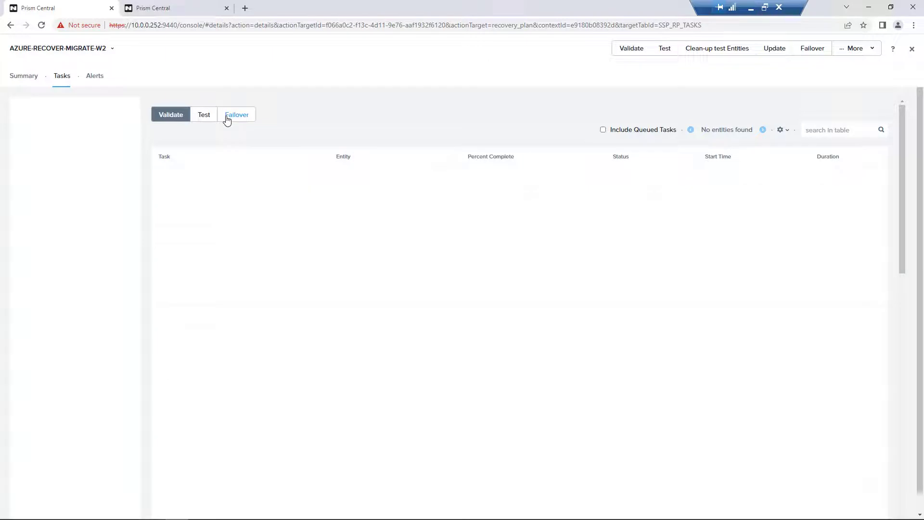
click(227, 119)
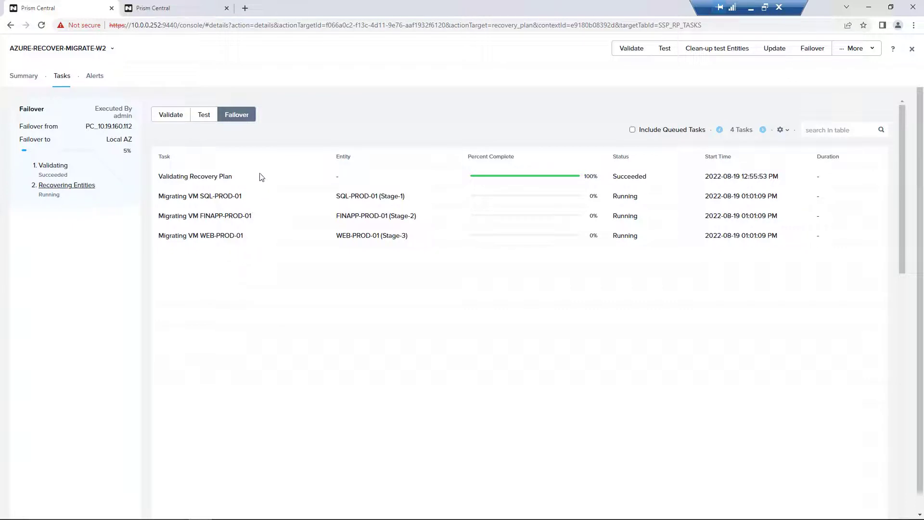
click(241, 115)
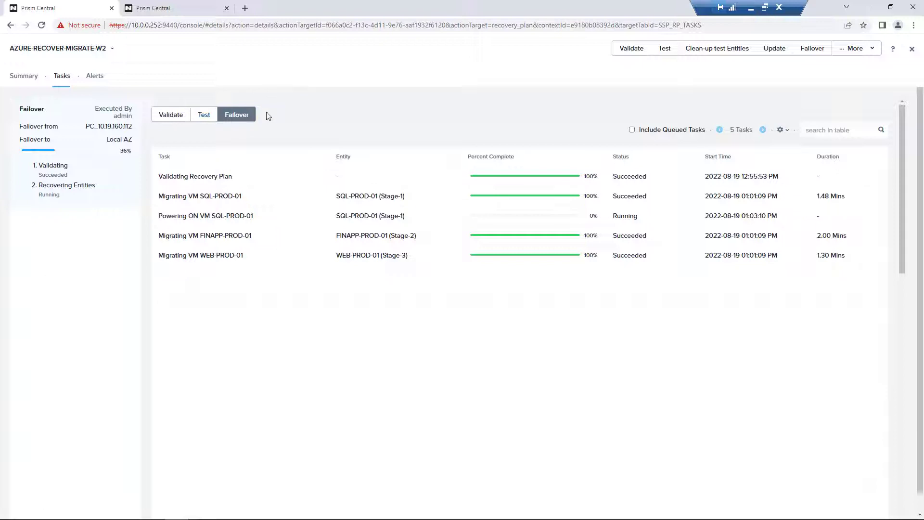
click(242, 116)
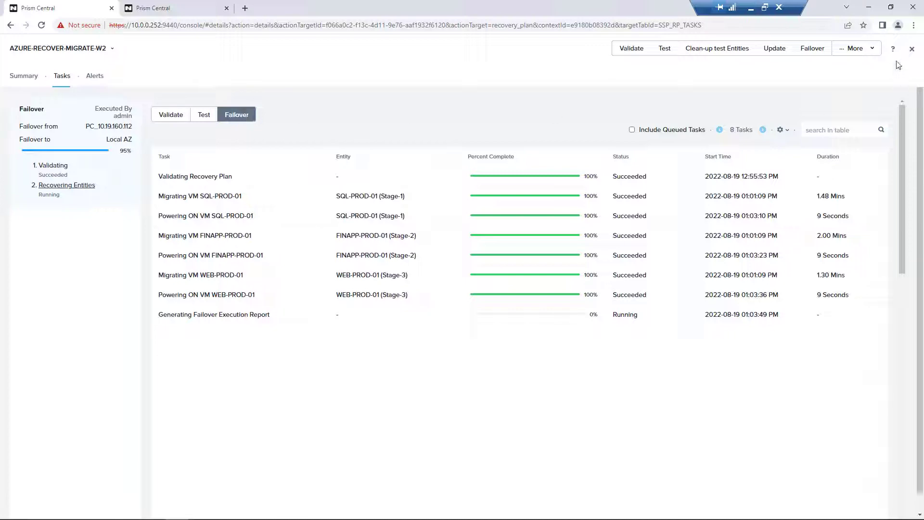
Step: Leave the recovery plan's details and open the VM list in the Azure Prism Central
click(911, 49)
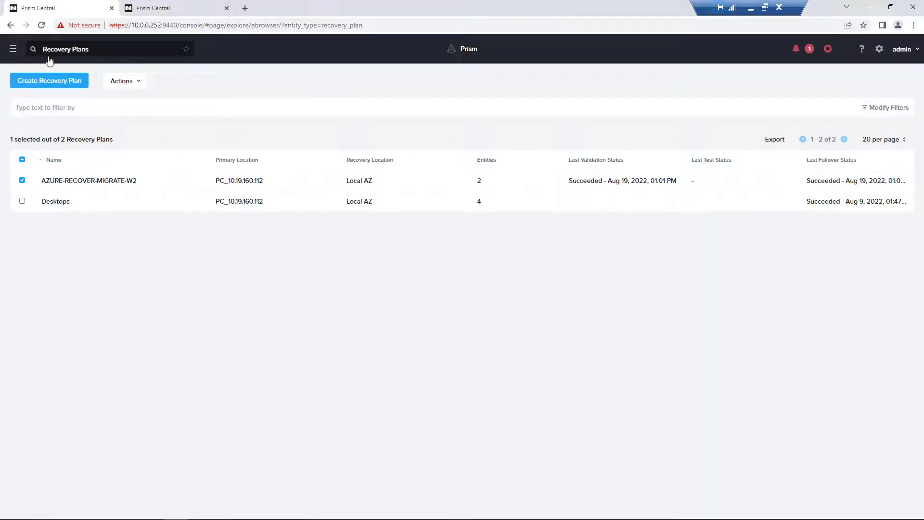
click(14, 49)
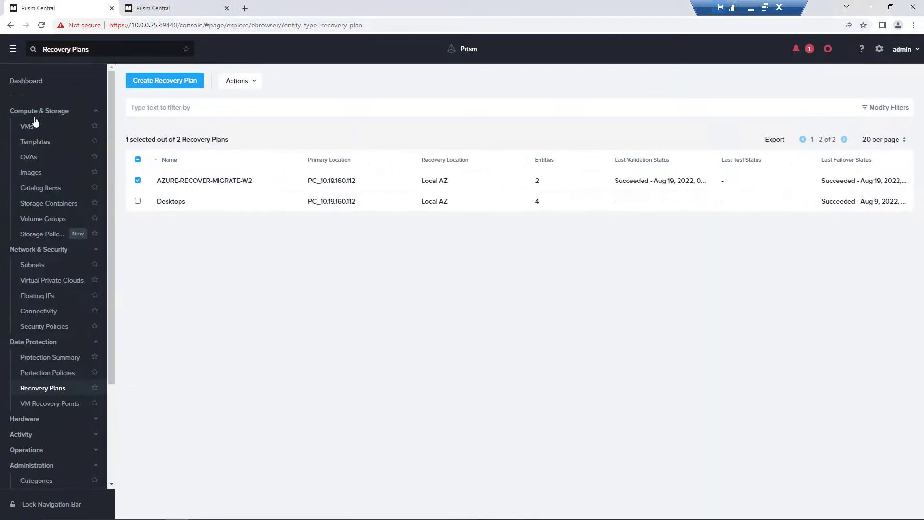
click(28, 129)
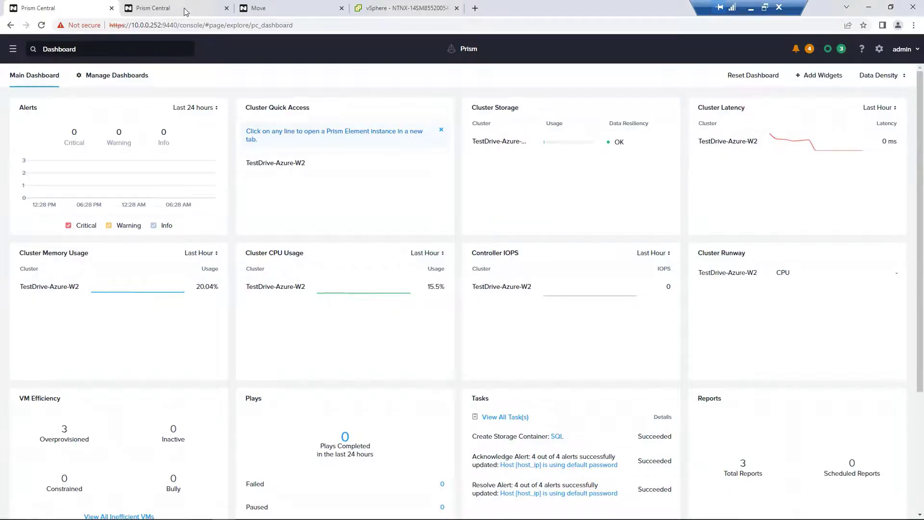
Step: Check the MOVE4dot5 VM in the on-premises Prism Central, the environments registered in Move, and the vSphere Client's VM inventory
click(186, 9)
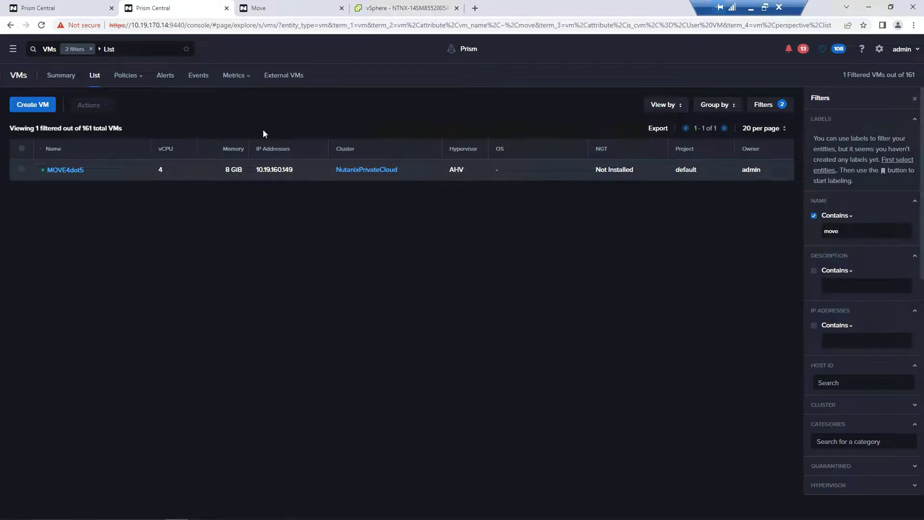
click(273, 10)
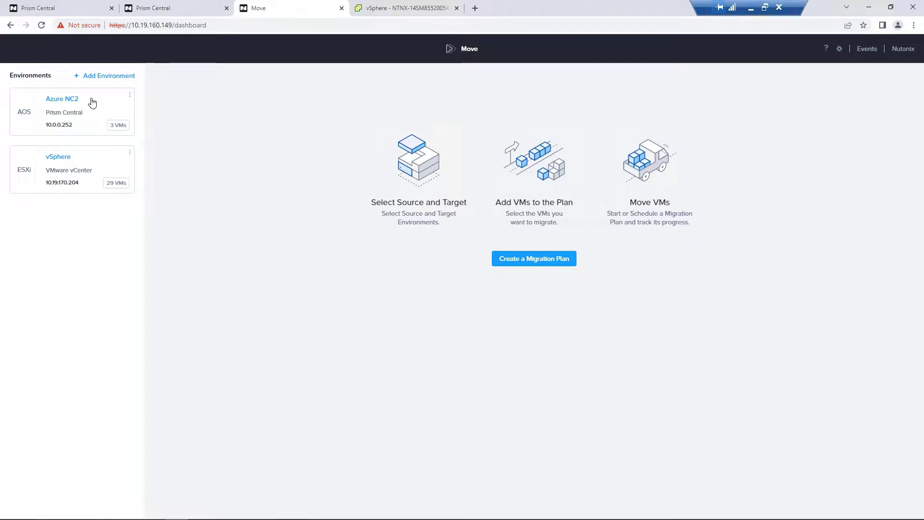
click(374, 11)
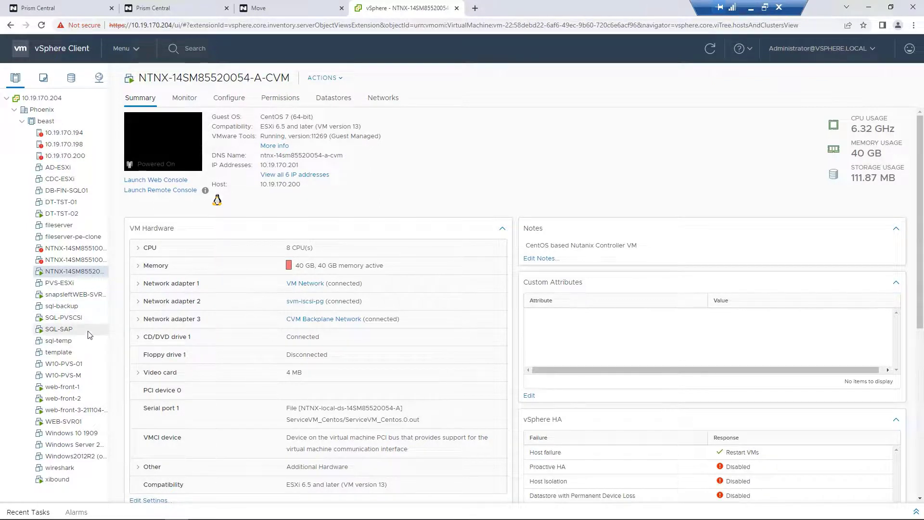
Step: Return to Move and create a new migration plan named SQL
click(296, 7)
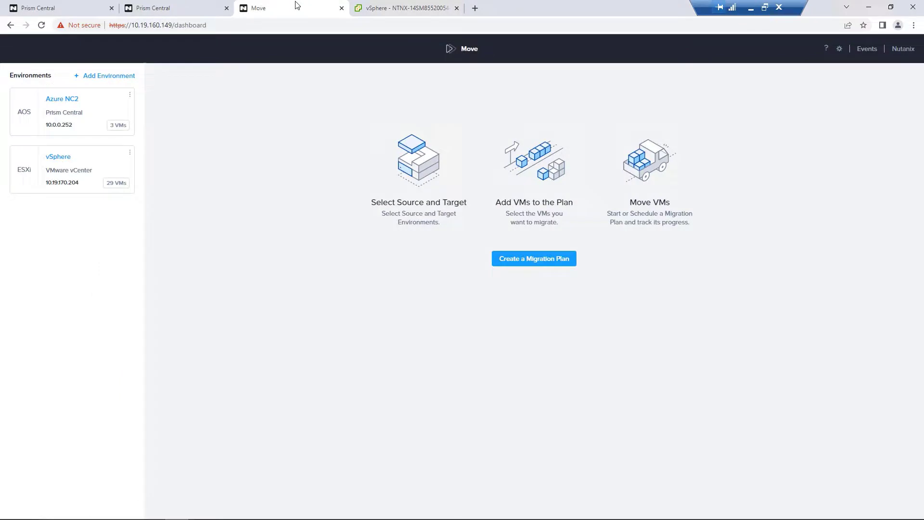
click(552, 264)
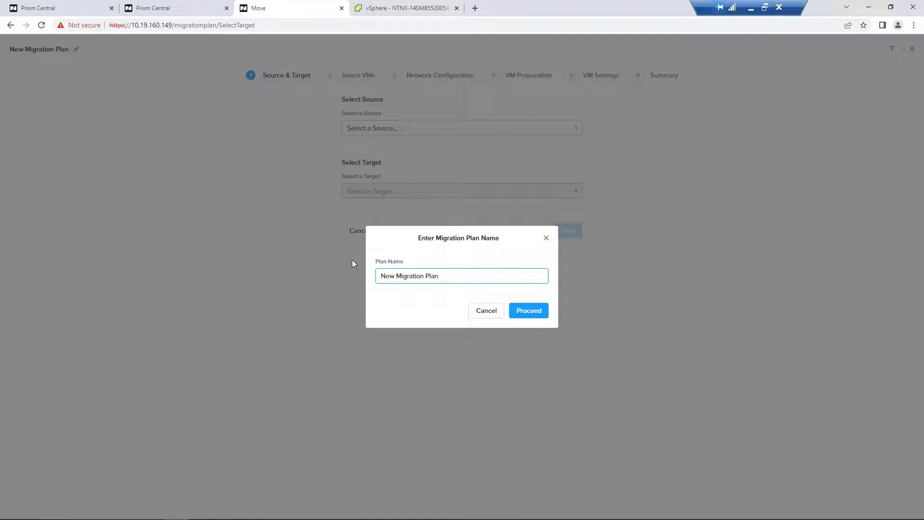
key(ctrl+a)
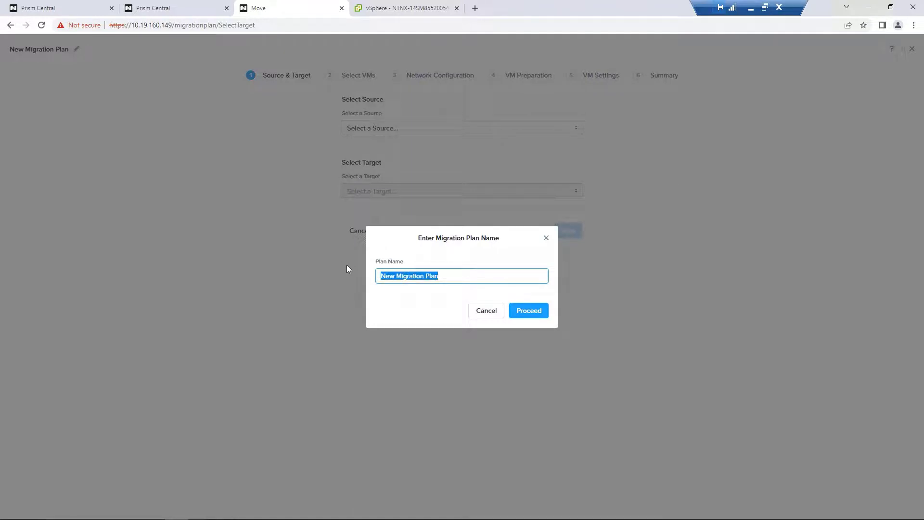
text(SQL)
click(528, 312)
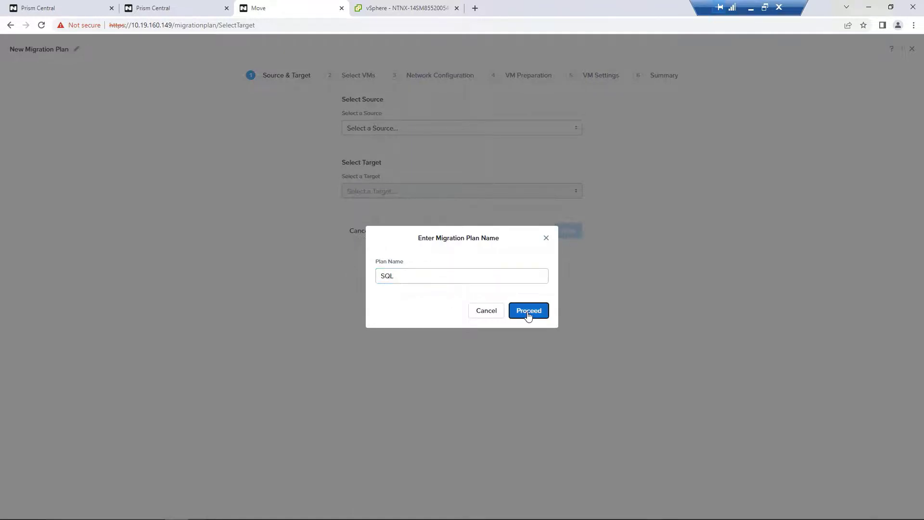
Step: Set the plan's source to vSphere and its target to Azure NC2, cluster TestDrive-Azure-W2, container SQL, and proceed to VM selection
click(448, 127)
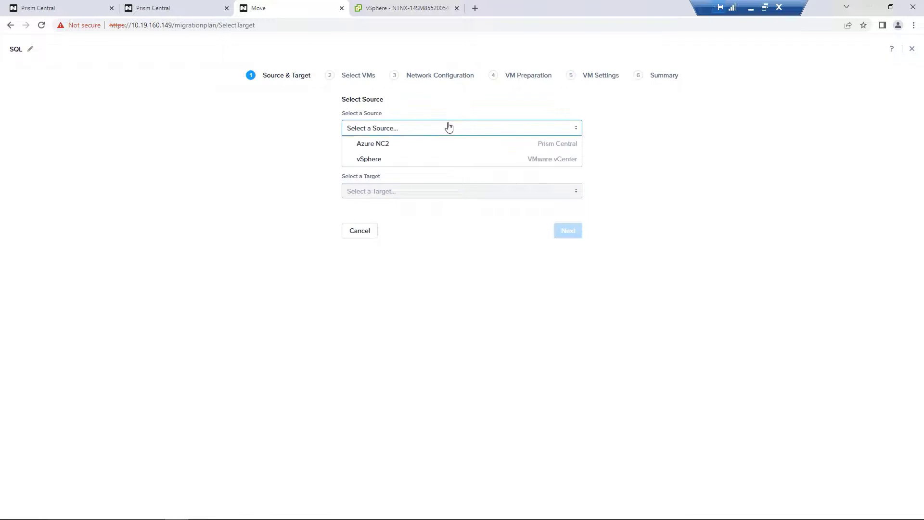
click(422, 159)
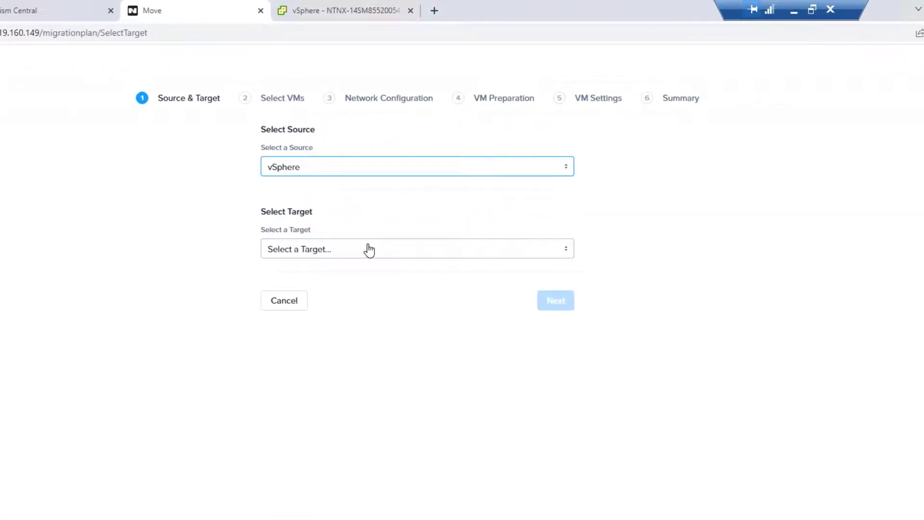
click(369, 250)
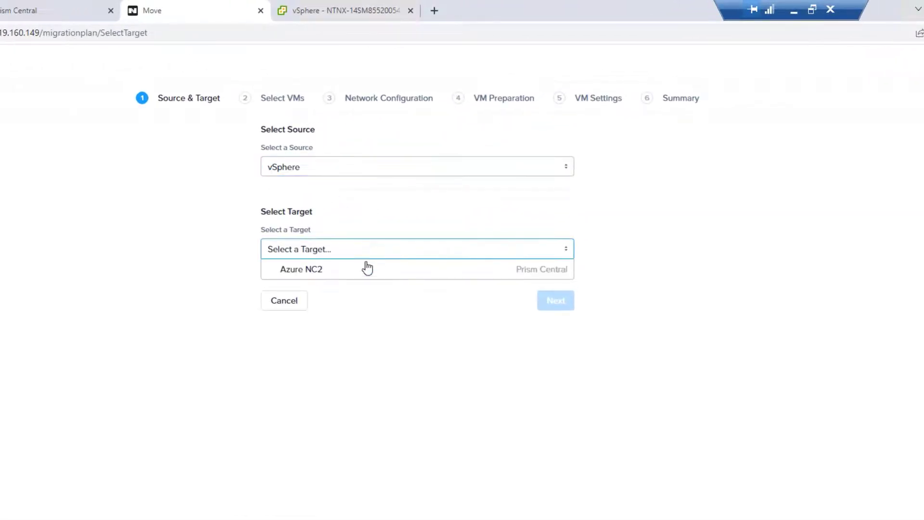
click(365, 268)
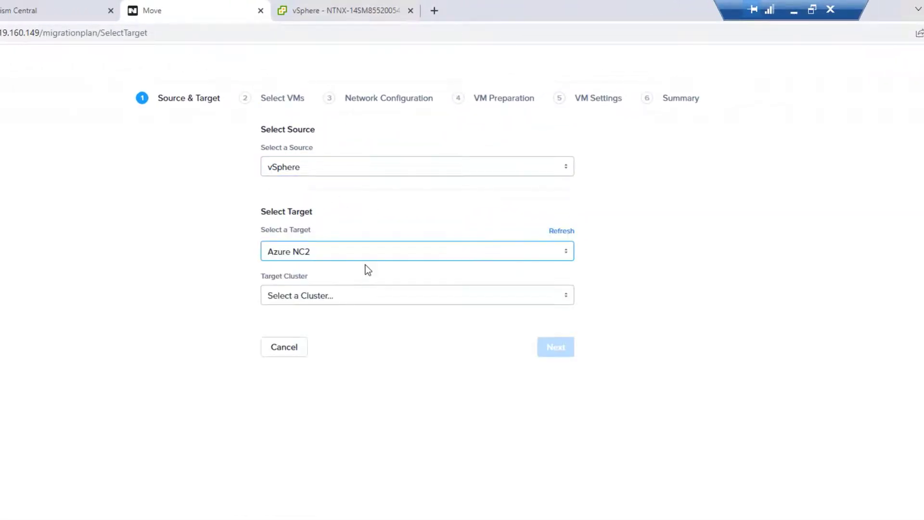
click(338, 302)
click(340, 316)
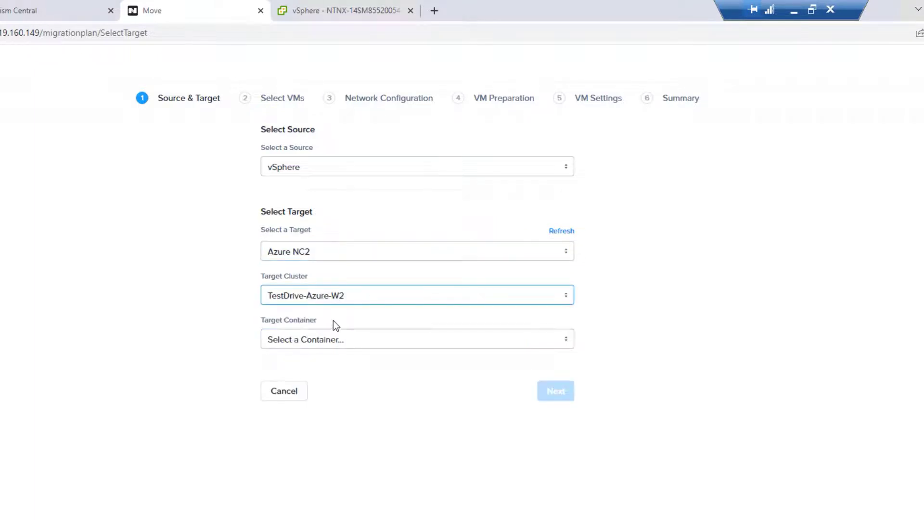
click(318, 340)
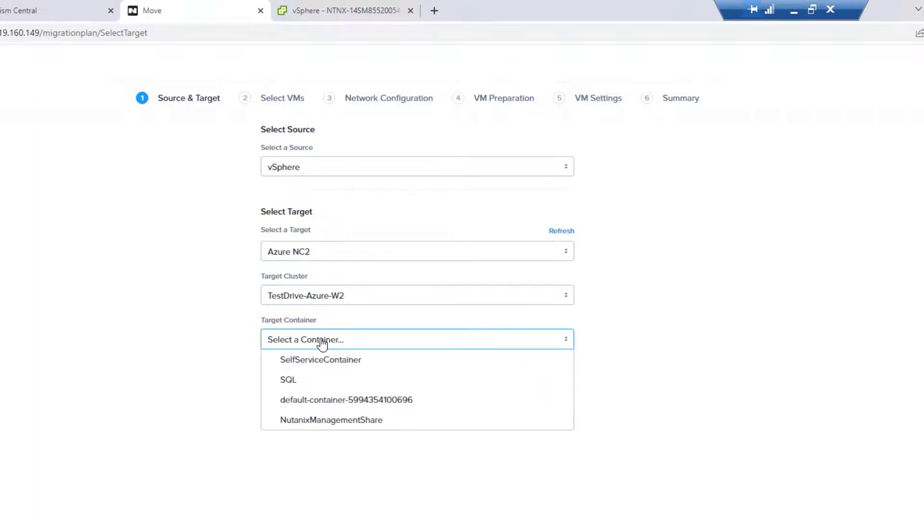
click(305, 380)
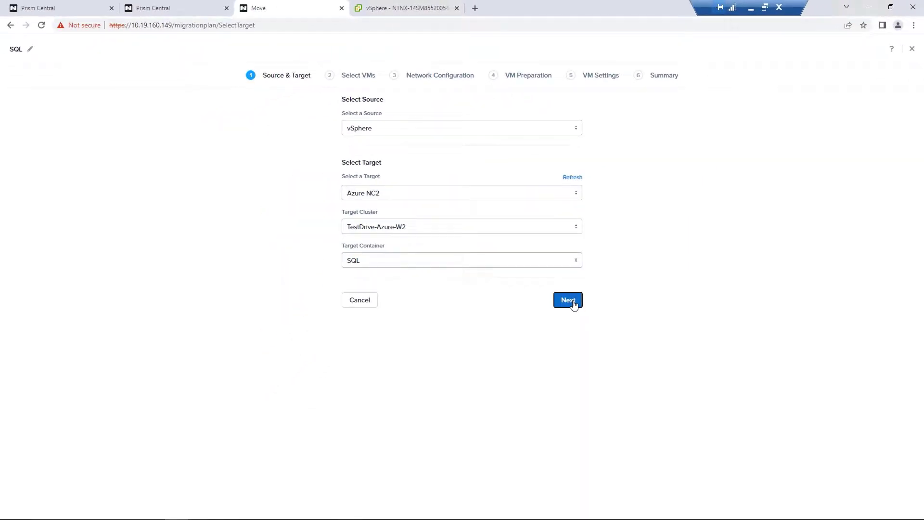
click(568, 300)
Step: Search the source VMs for sql, add SQL-PVSCSI to the migration plan, and proceed to network configuration
click(122, 115)
text(sql)
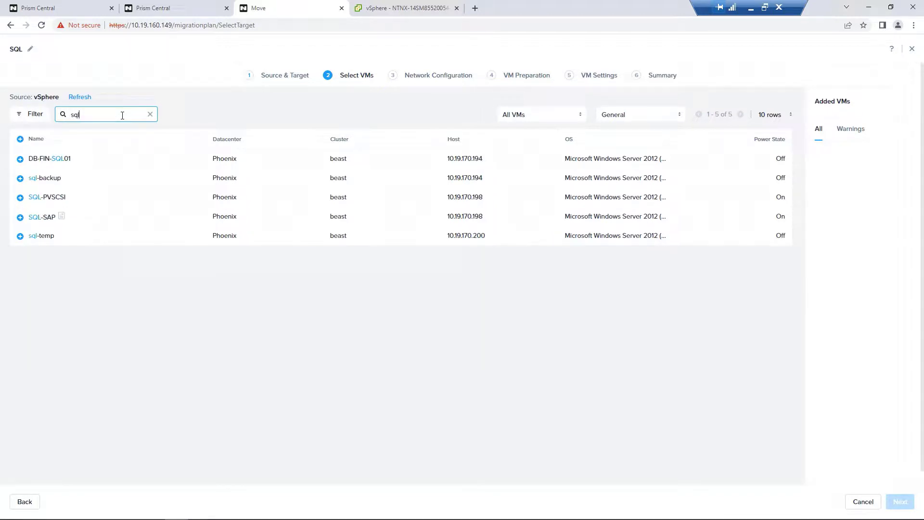
click(20, 198)
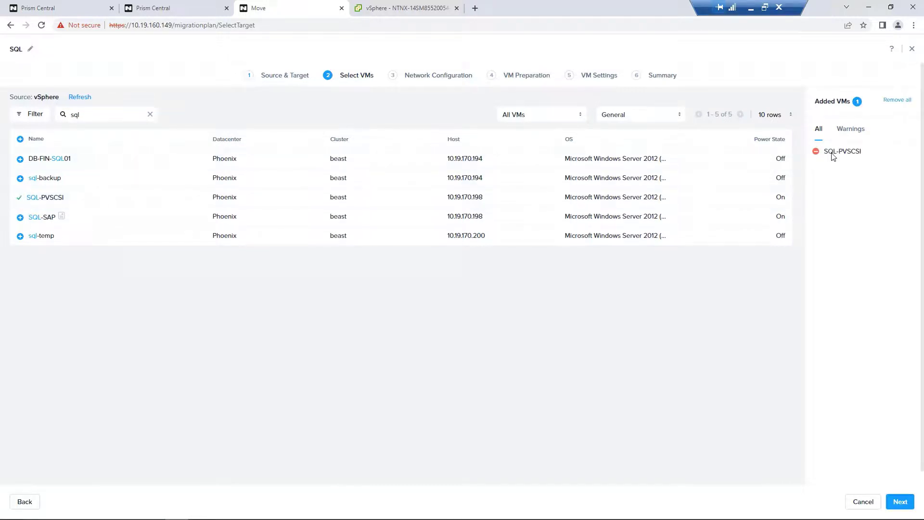
click(907, 506)
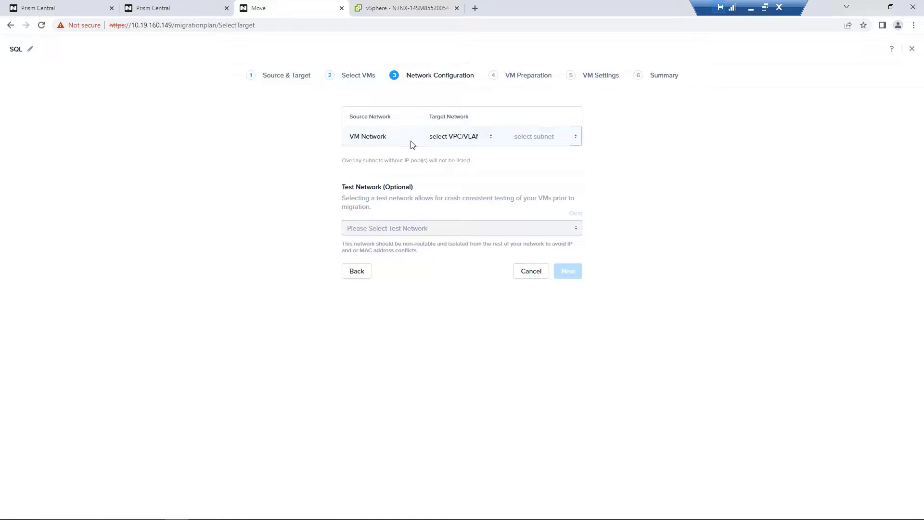
Step: Map the source VM Network to the TestDrive-DR VPC and its w2-server subnet, without a test network
click(450, 142)
click(532, 137)
click(474, 137)
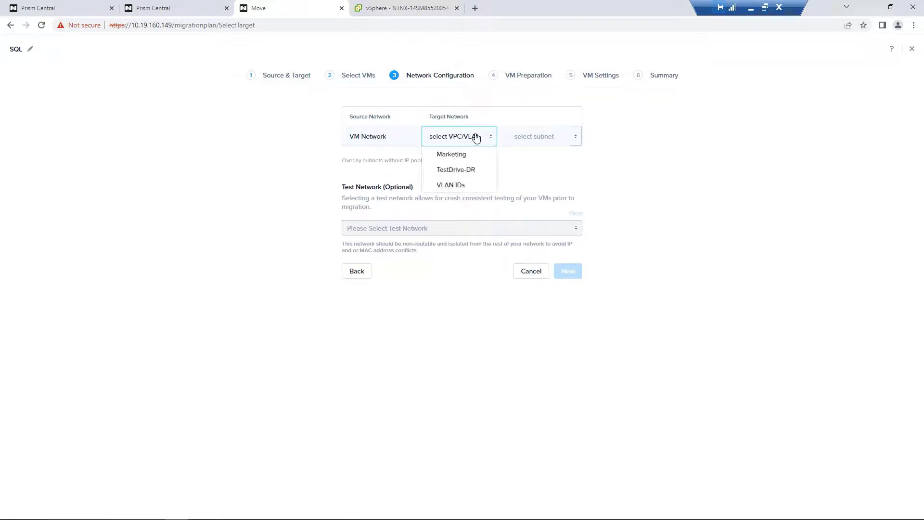
click(464, 175)
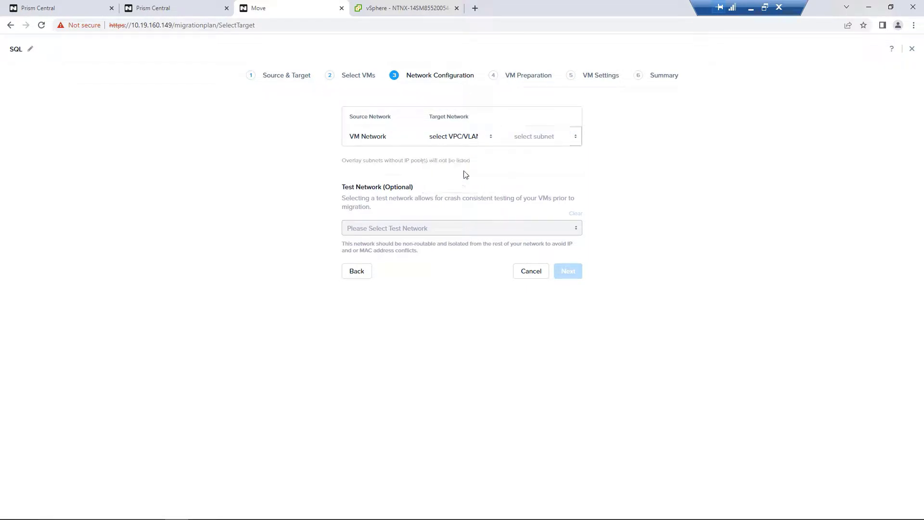
click(524, 131)
click(530, 155)
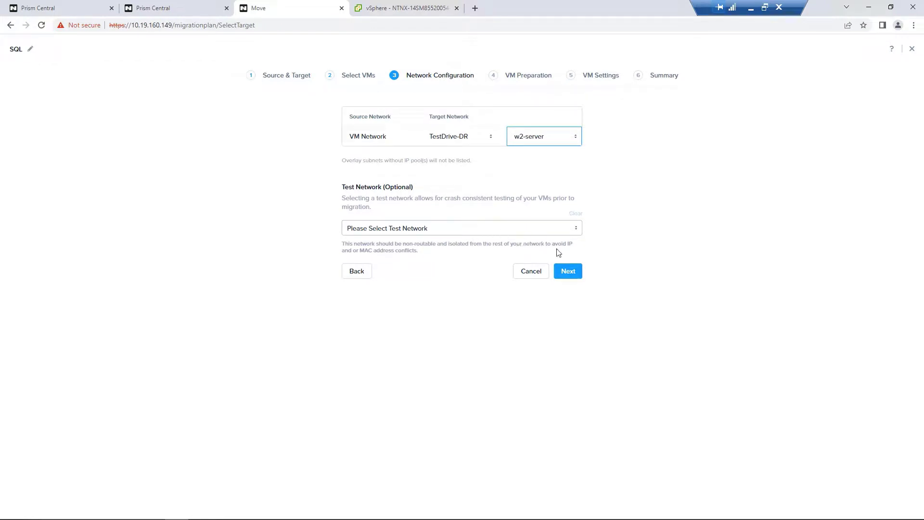
click(577, 272)
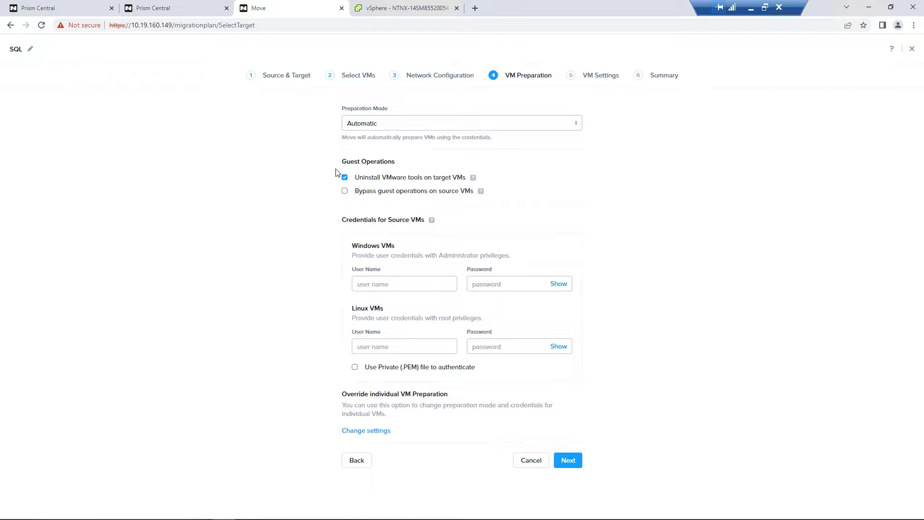
Step: Keep automatic VM preparation and the default VM settings, and save and start the SQL migration plan
click(576, 462)
click(547, 326)
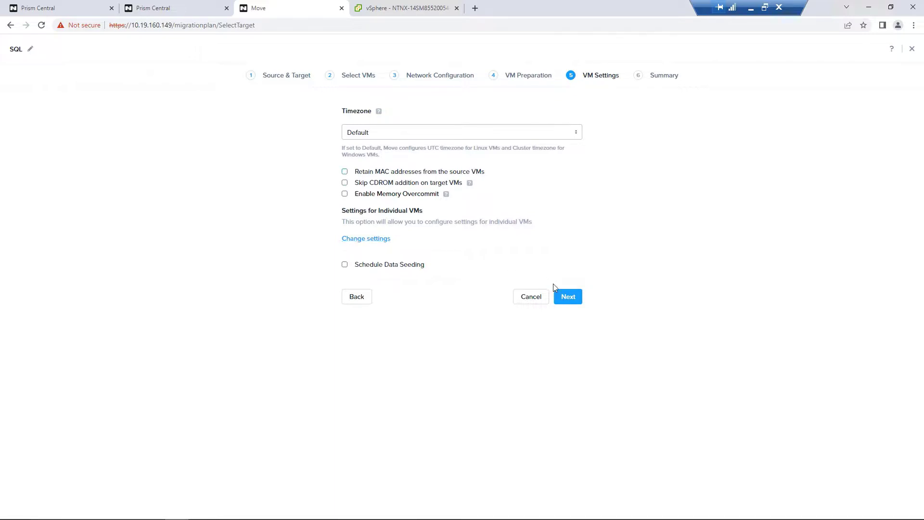
click(565, 295)
click(568, 297)
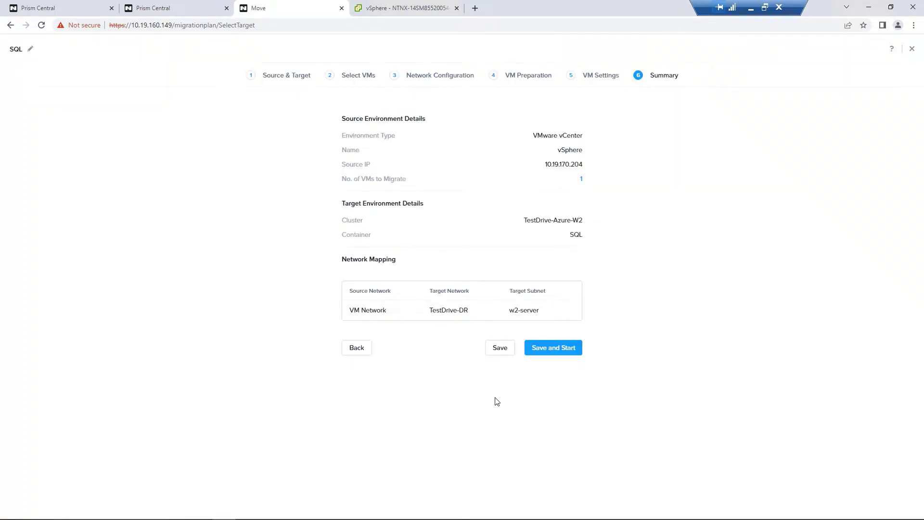
click(558, 351)
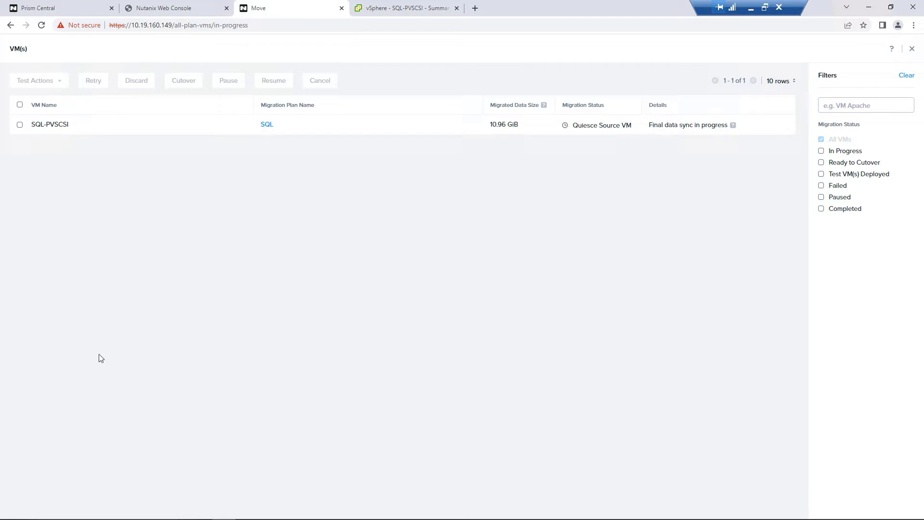
Step: Check the SQL-PVSCSI VM's summary in the vSphere Client and its status in Move, and open the VM list in the Azure Prism Central
key(ctrl+Tab)
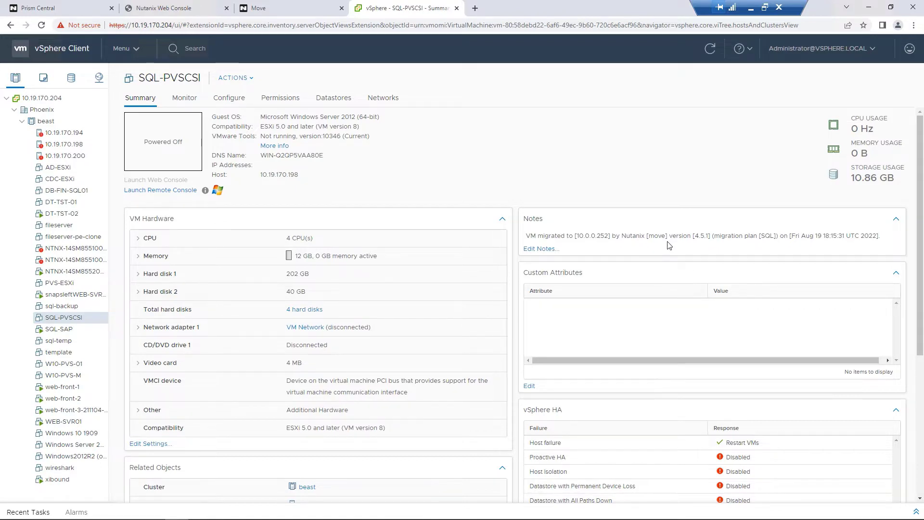
click(287, 5)
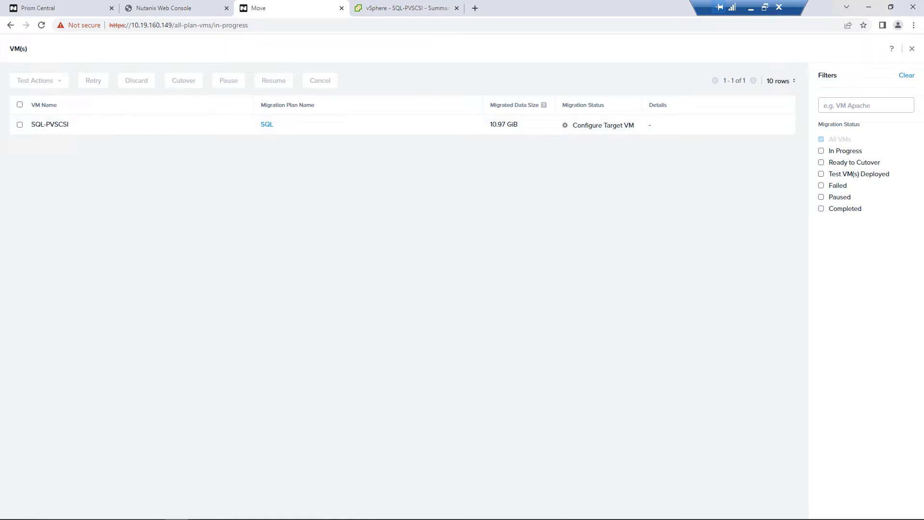
click(56, 10)
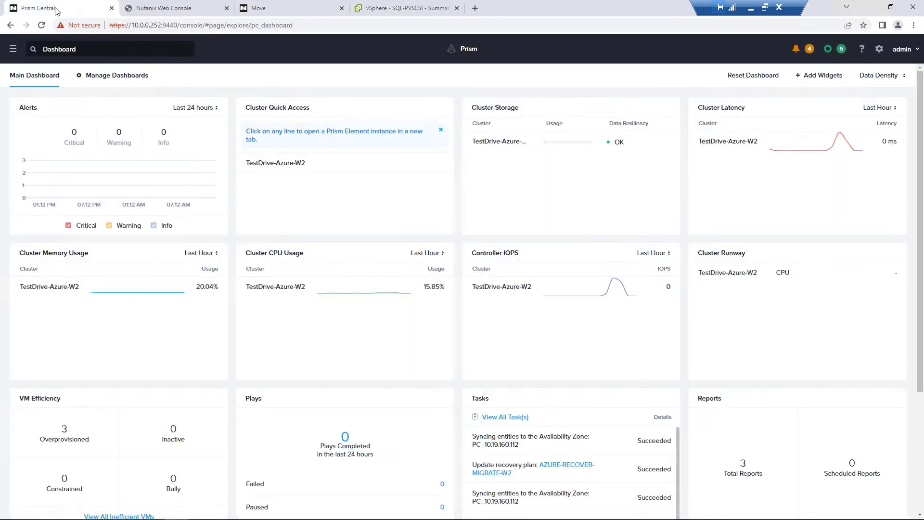
click(13, 49)
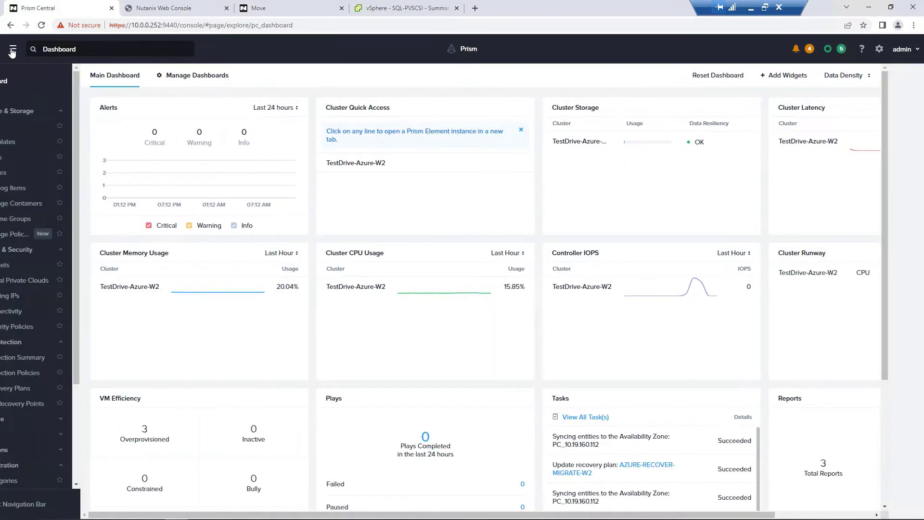
click(26, 127)
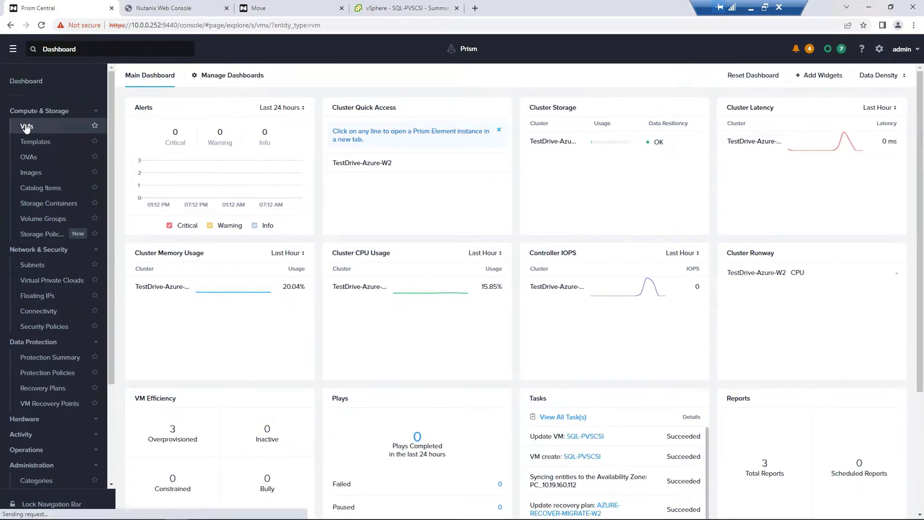